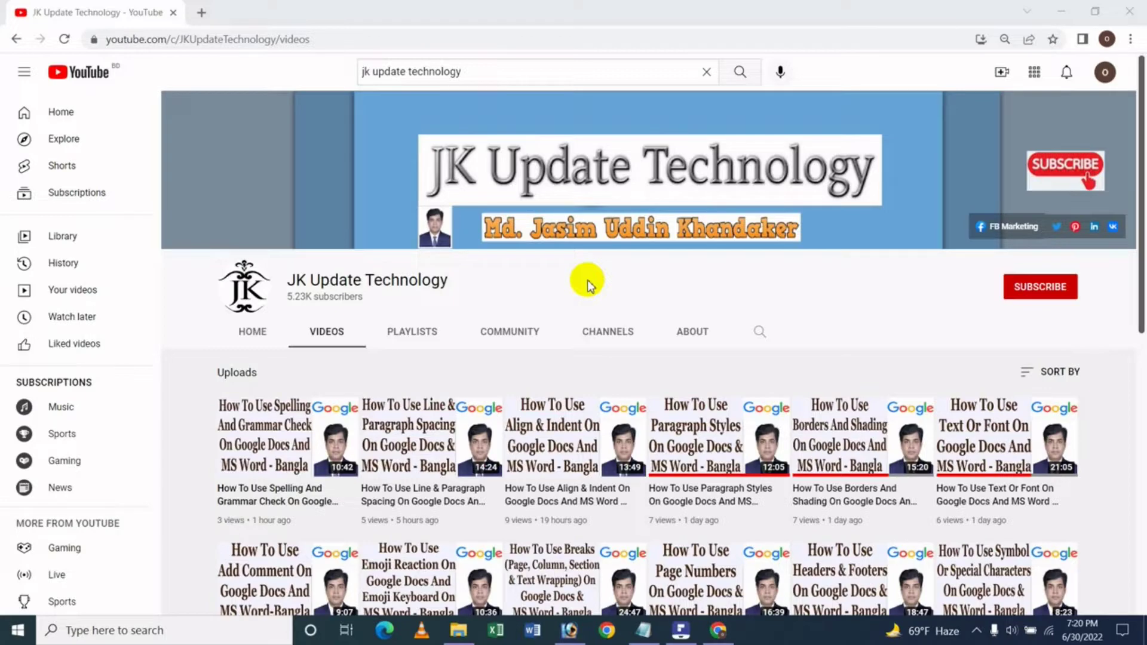
Open a new Chrome tab and go to docs.google.com to see recent documents.
click(201, 12)
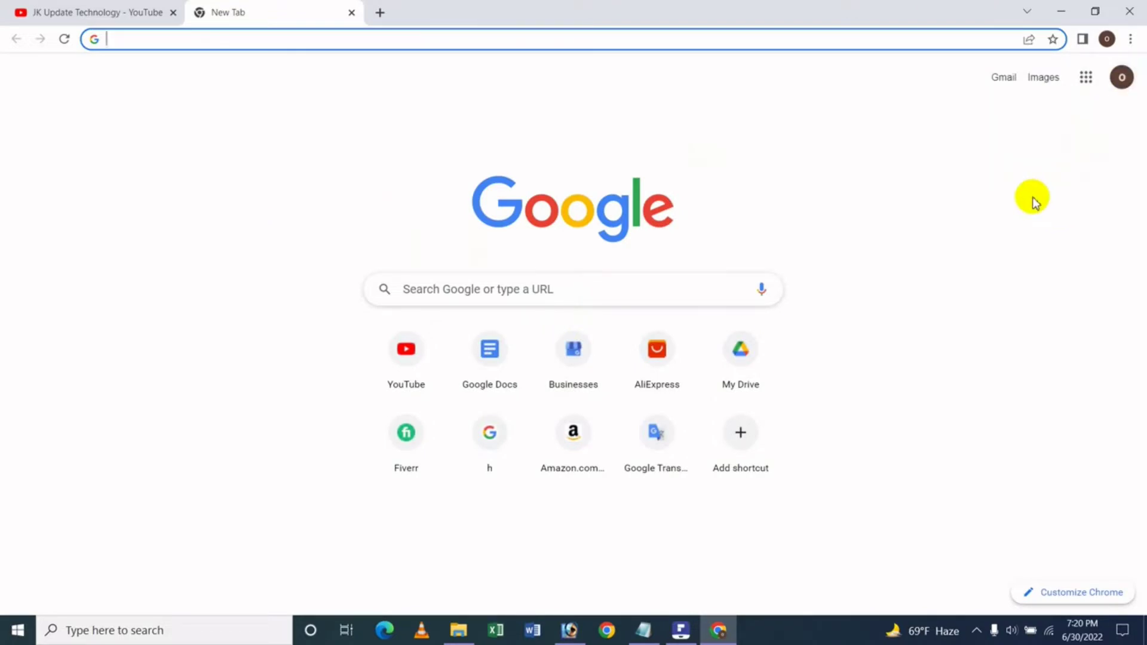
click(1086, 77)
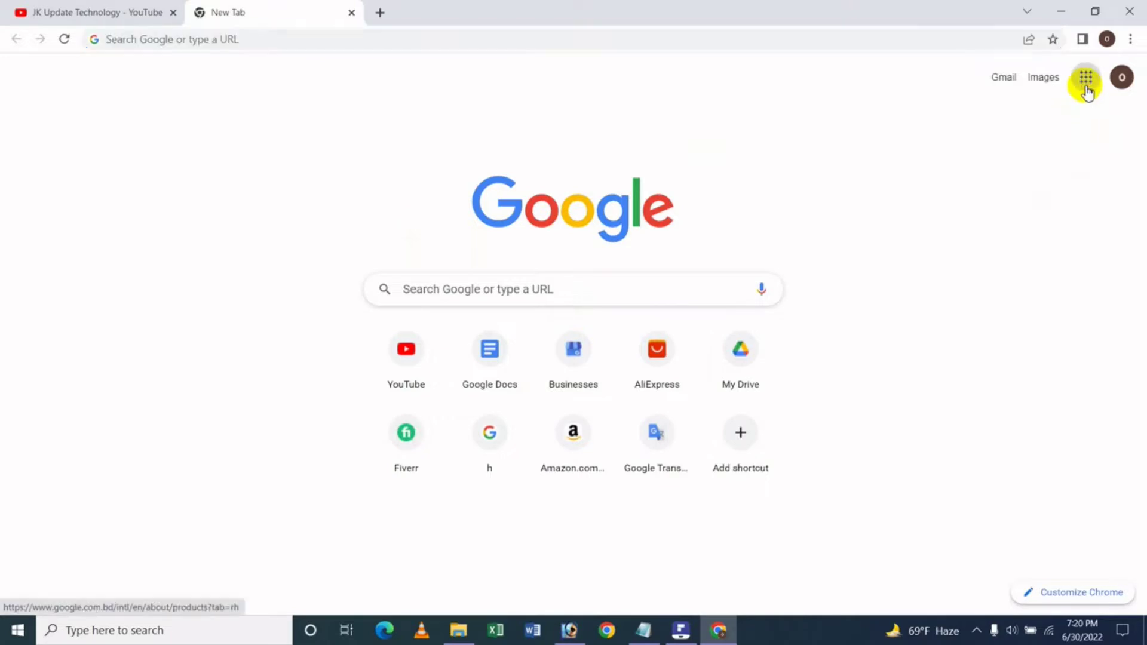
drag(1134, 172, 1141, 262)
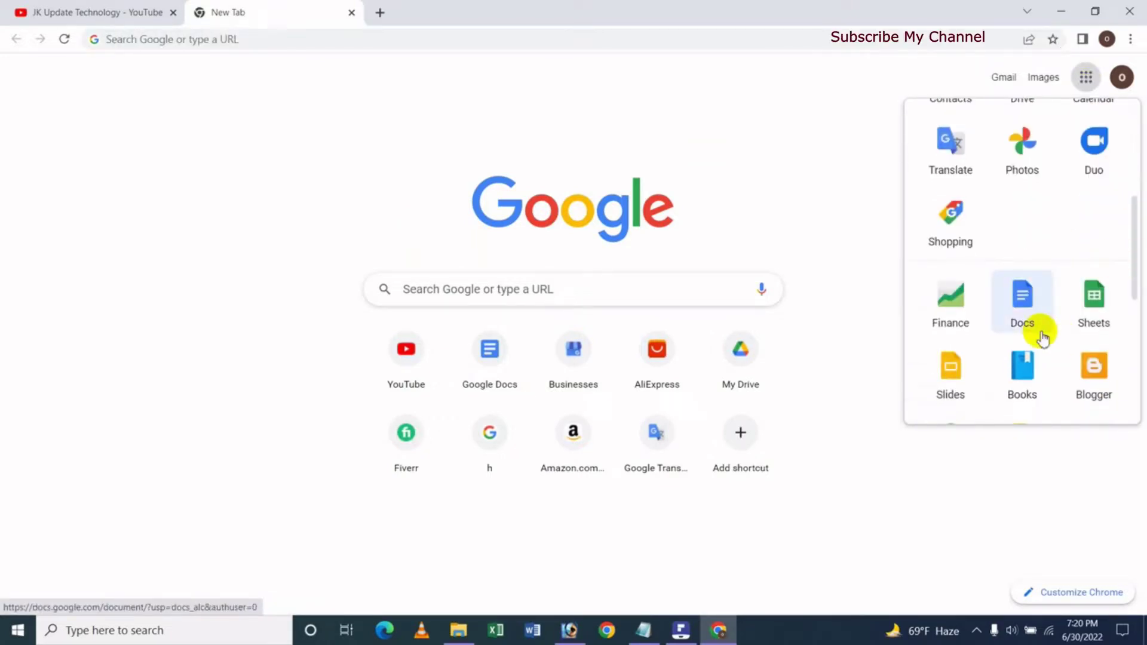
click(266, 39)
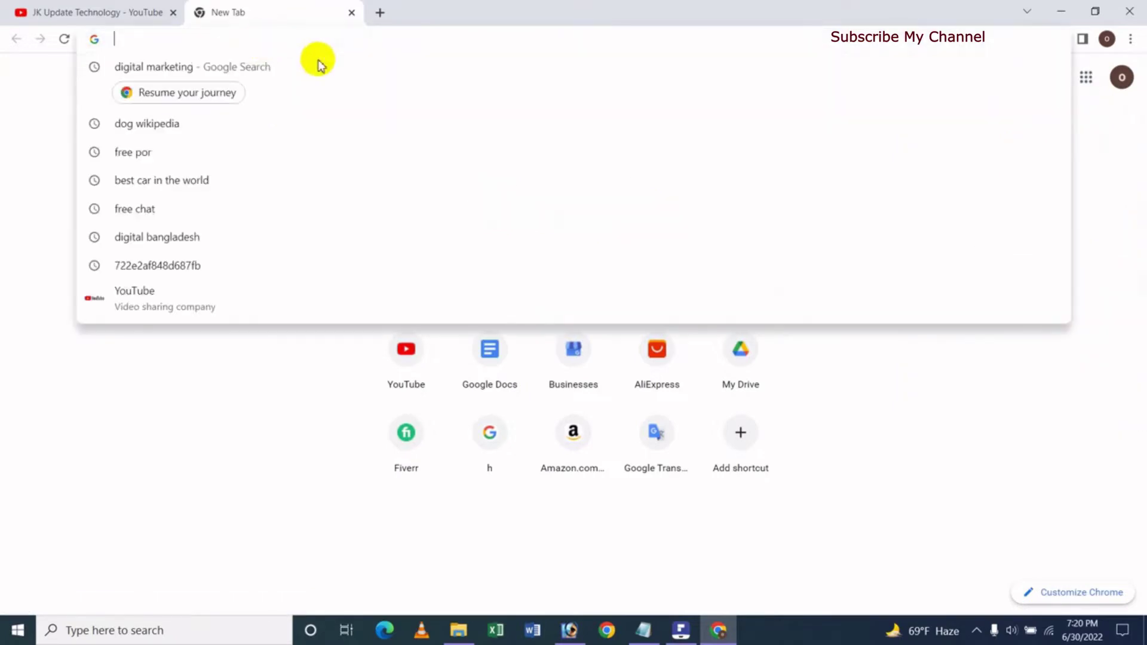
text(d)
click(321, 66)
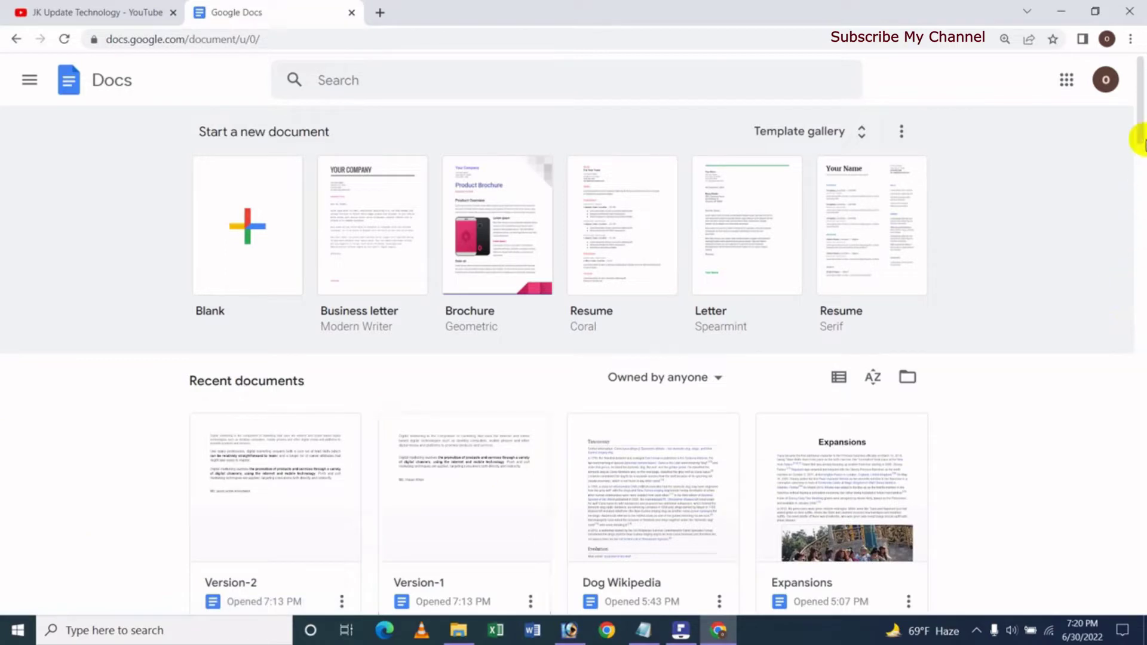
Open the Version-1 document from Recent documents on the Docs home page.
drag(1141, 123, 1141, 139)
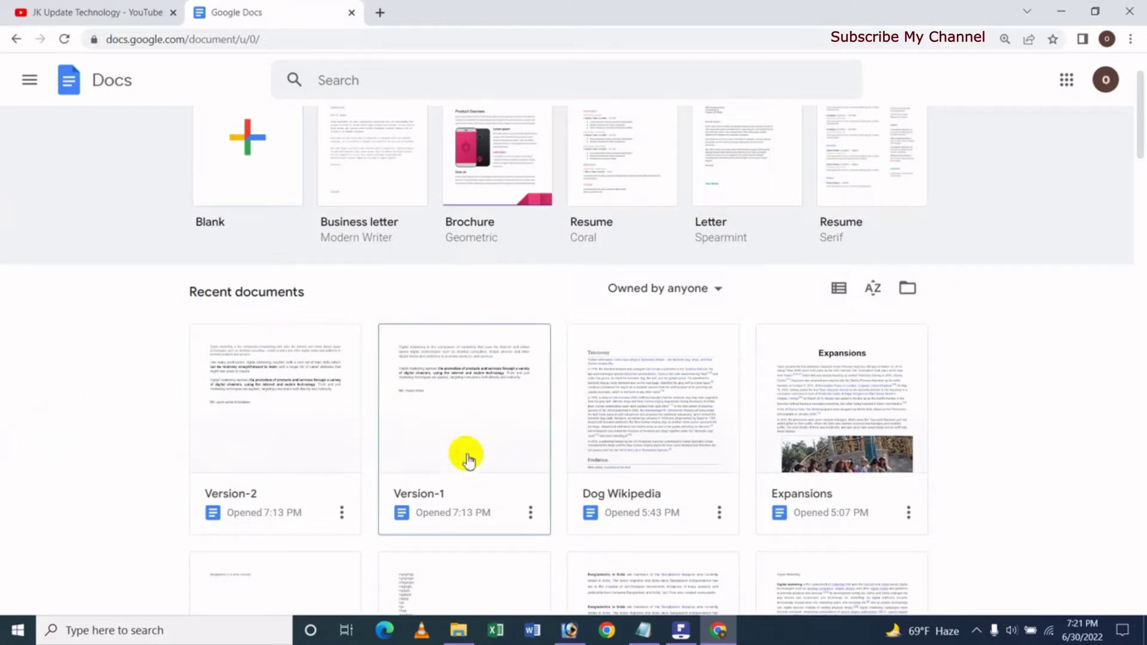
click(440, 428)
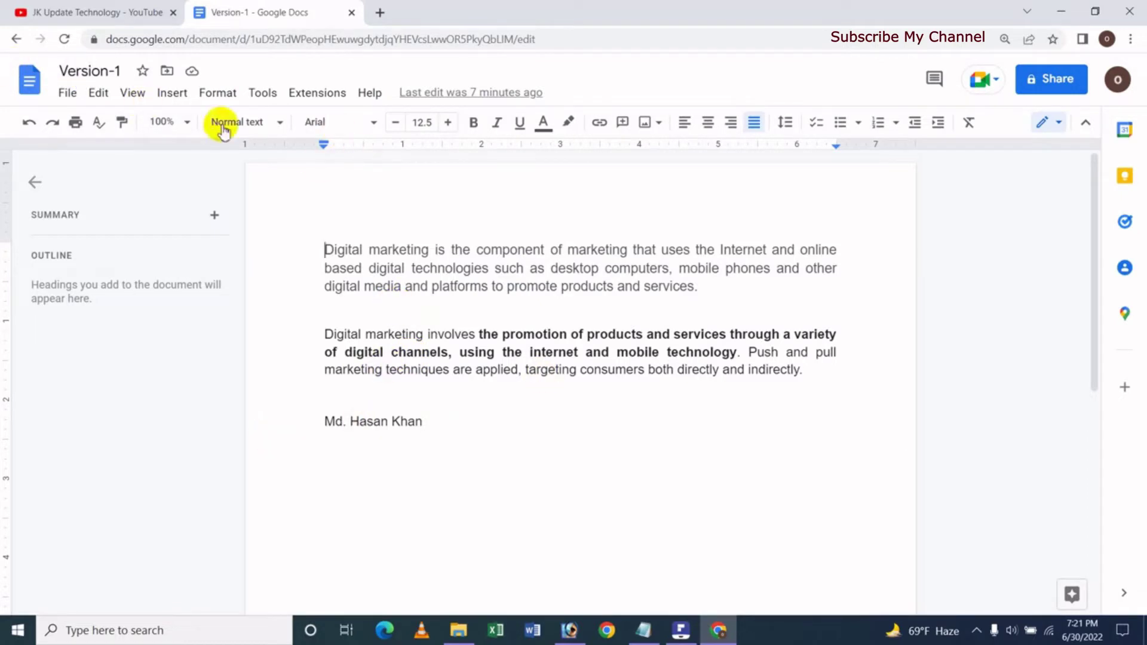
In Tools > Compare documents, pick Version-2 from My Drive as the comparison file.
click(269, 100)
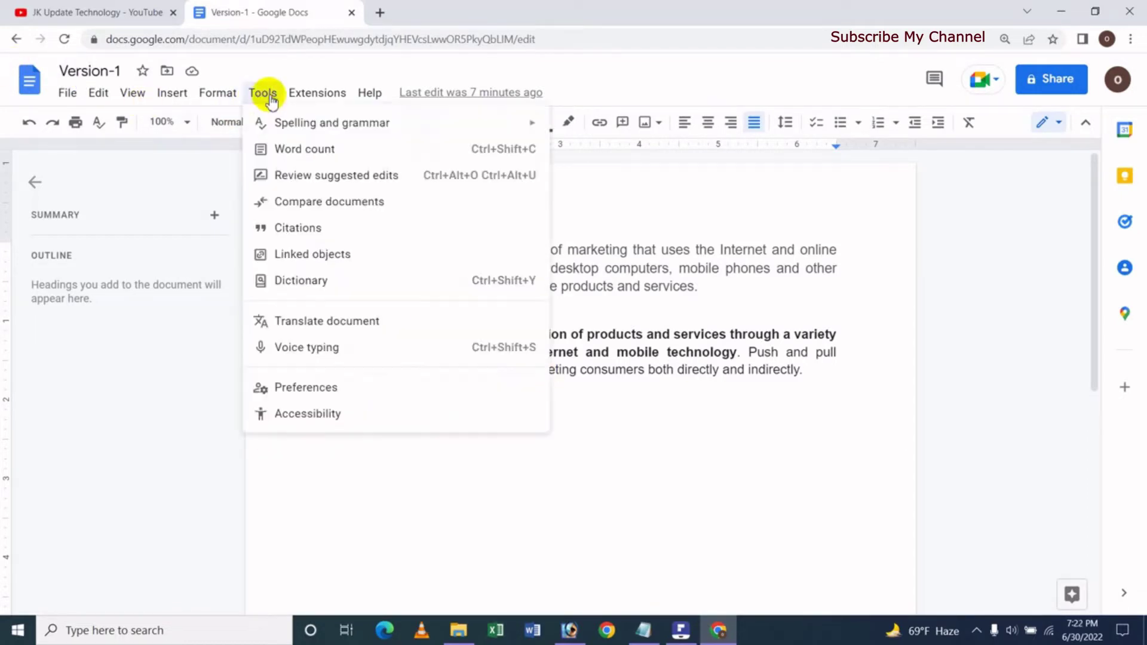
click(346, 204)
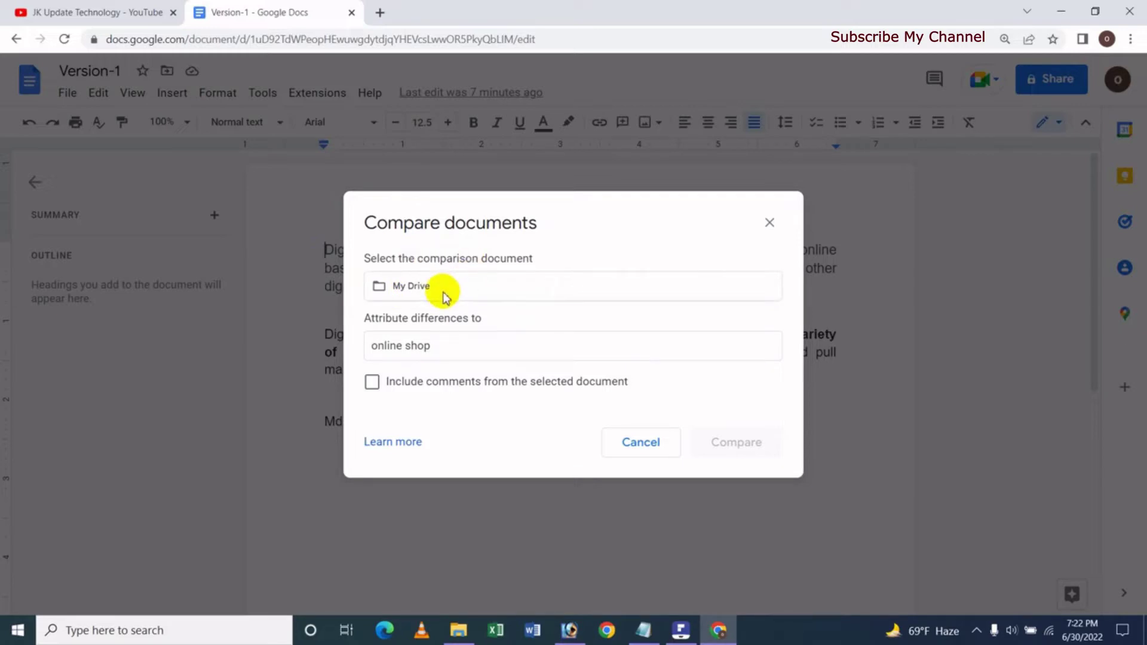
click(425, 290)
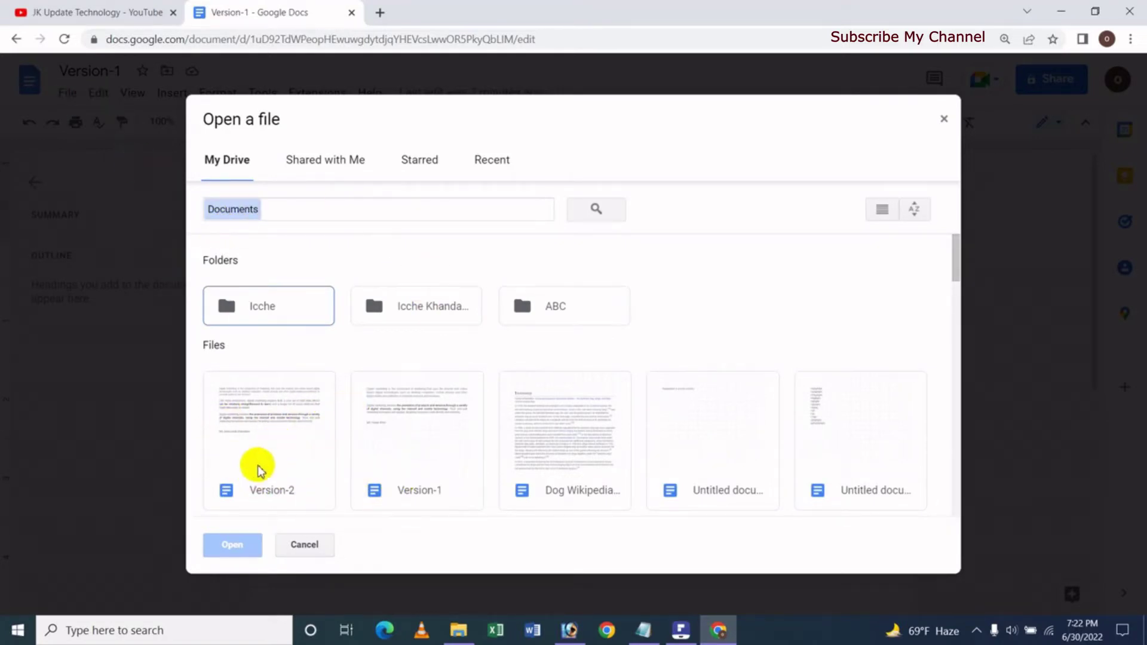
click(232, 438)
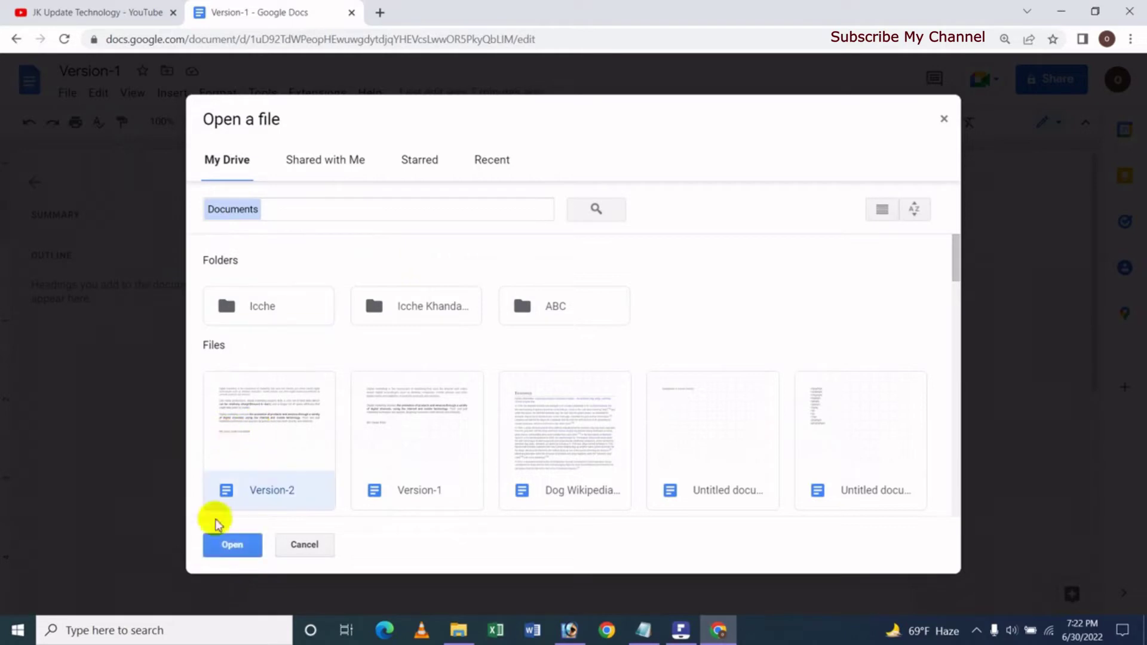
click(230, 545)
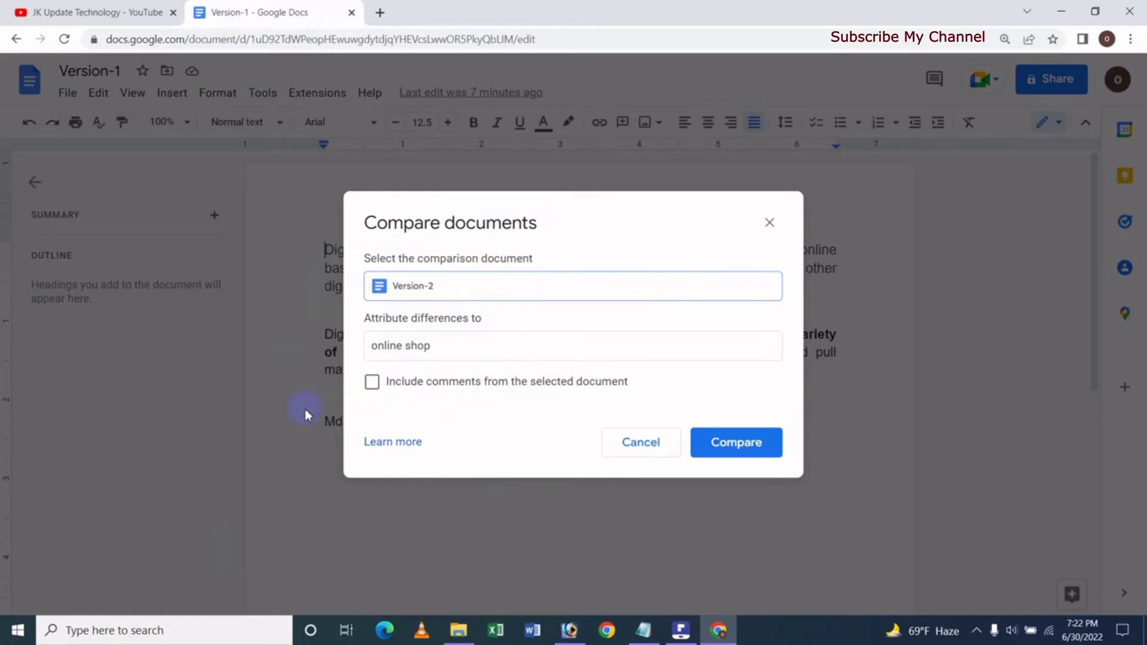
Compare against Version-2 including its comments, then open the resulting comparison document.
click(372, 385)
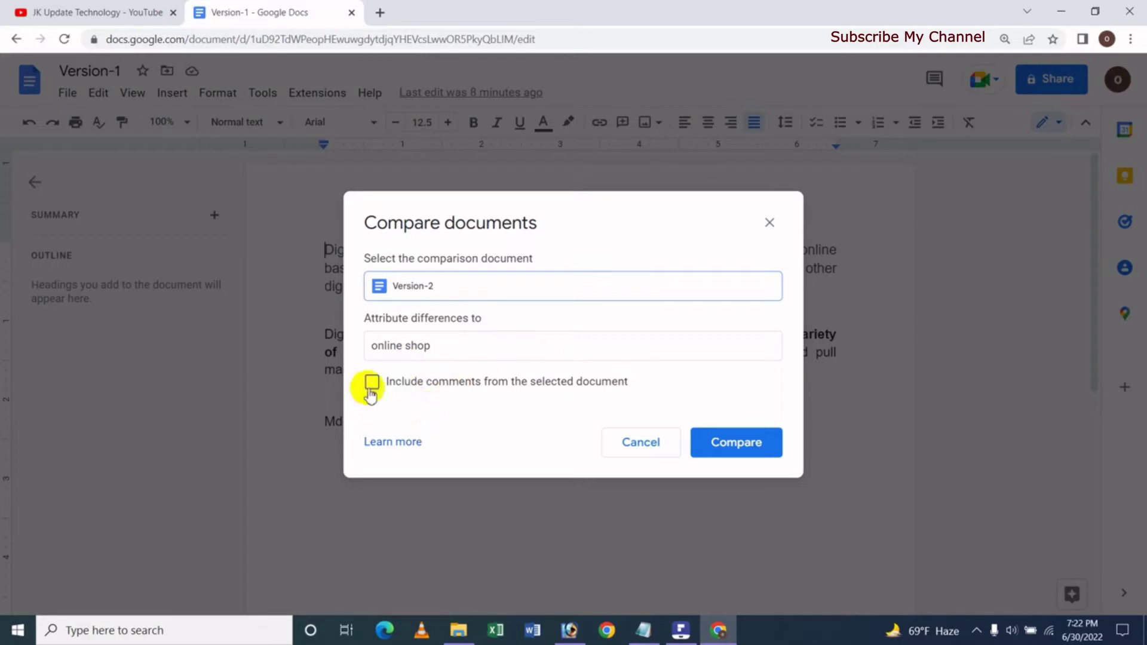
click(372, 385)
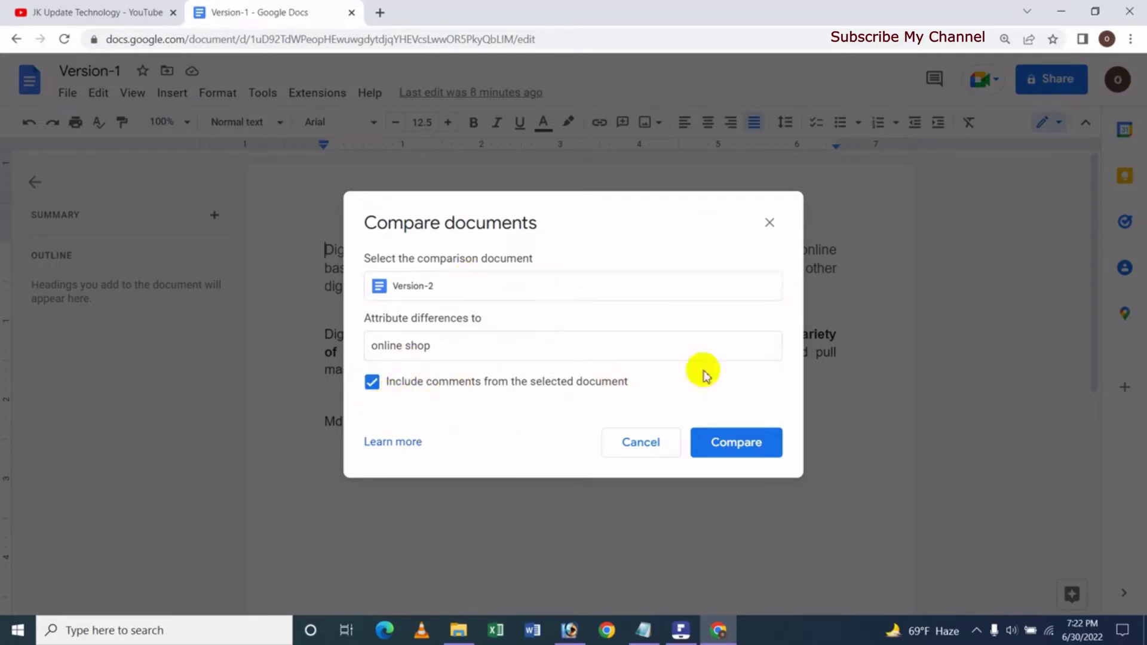
click(747, 449)
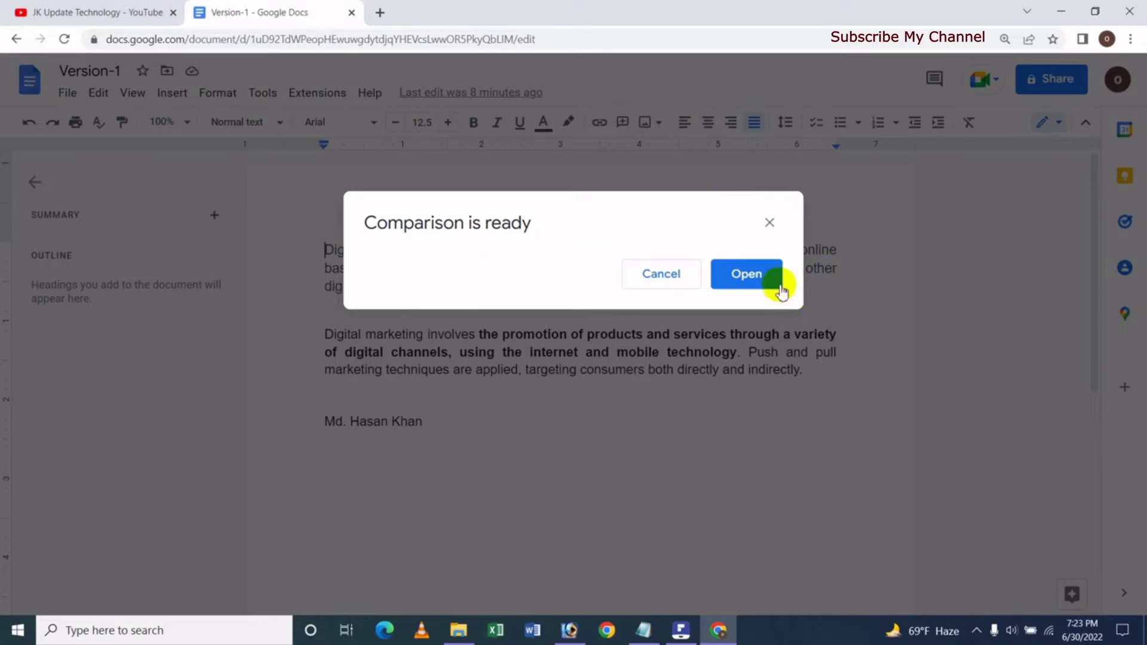
click(754, 274)
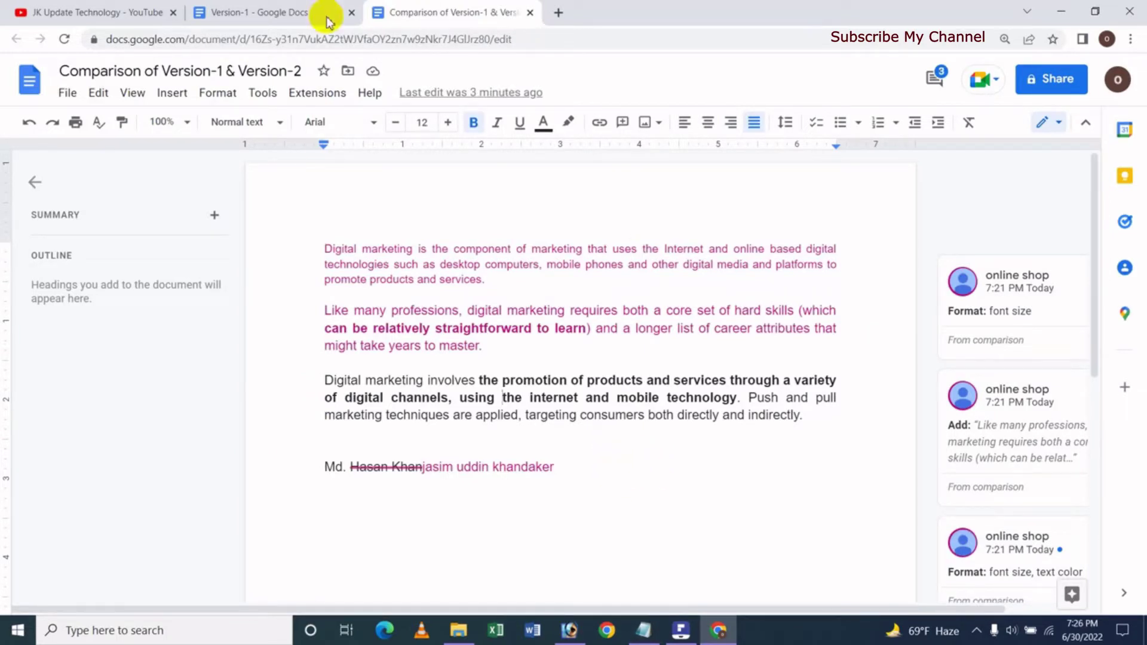
Switch back to the Version-1 document tab after reviewing the comparison.
click(249, 14)
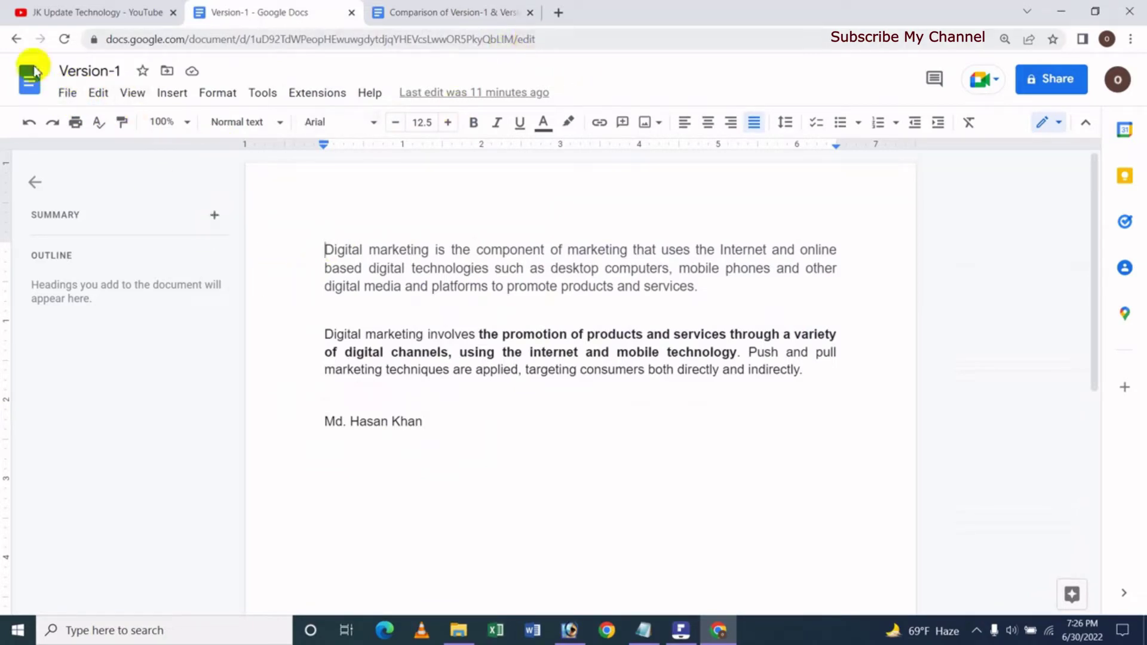
Open the Version-2 document in a new tab via File > Open.
click(74, 94)
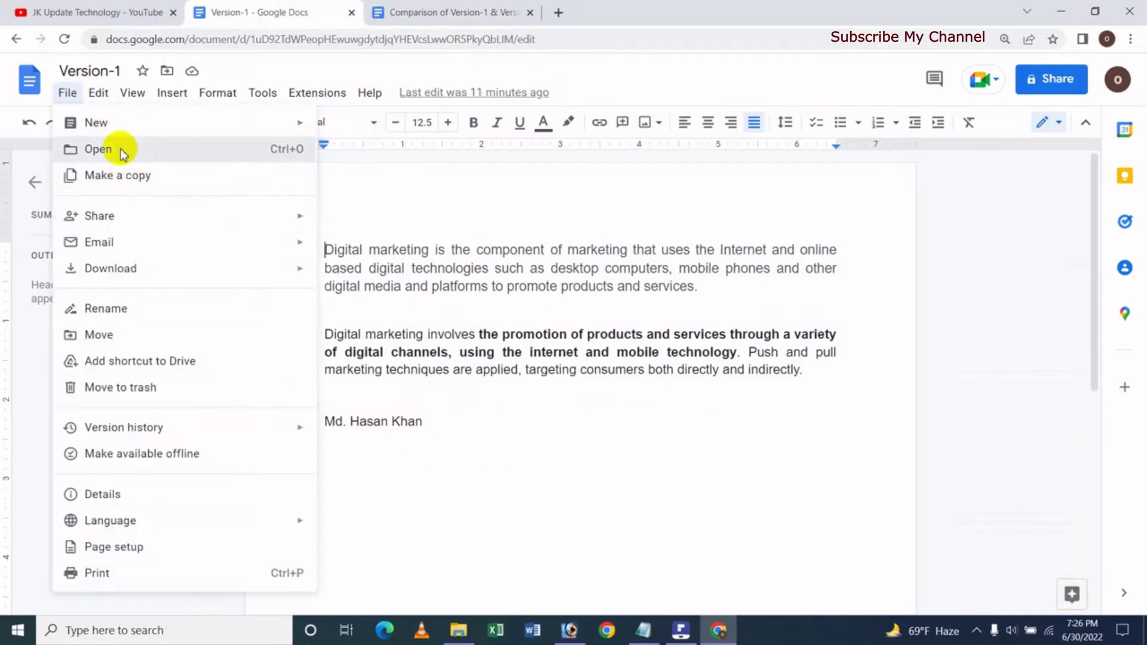
click(120, 150)
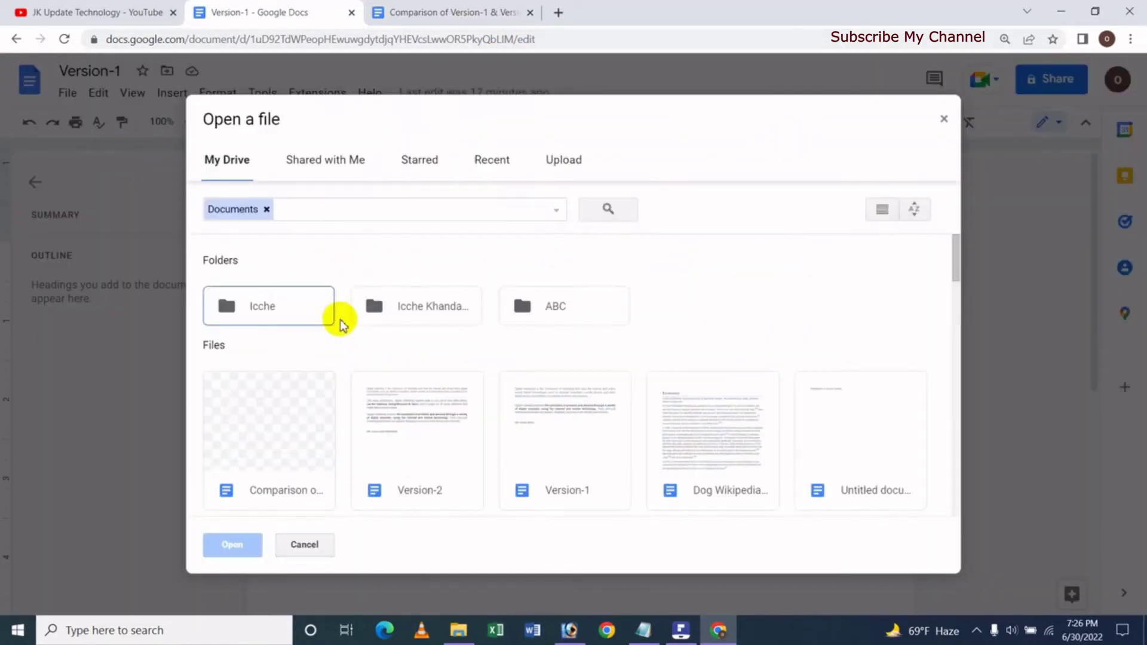
click(439, 475)
click(233, 556)
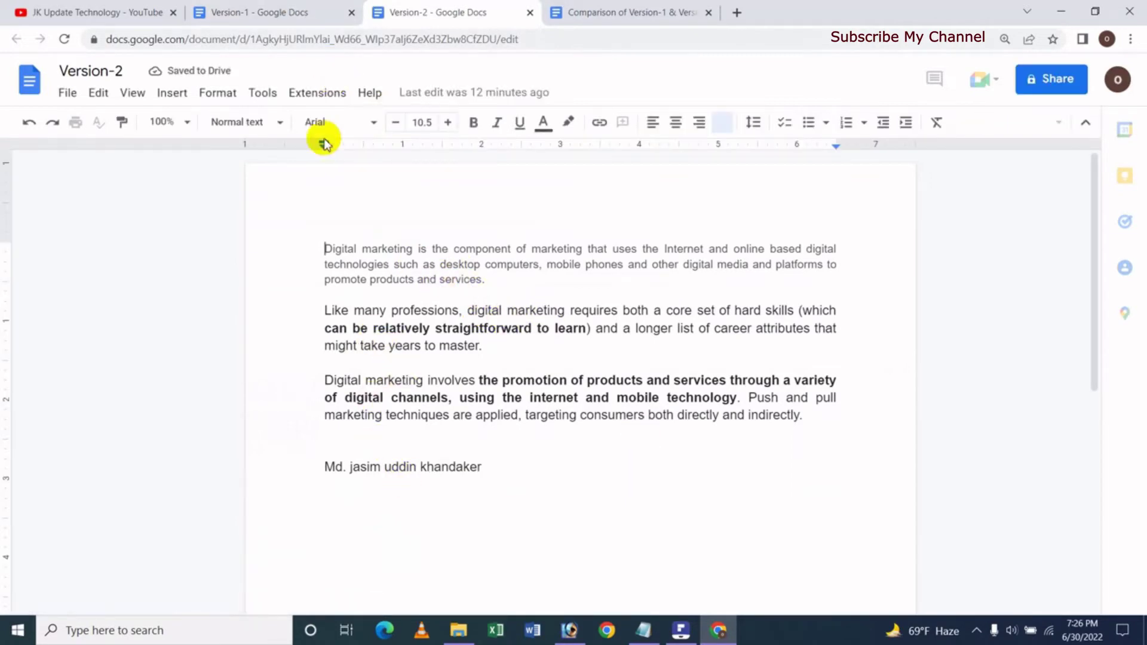
Dismiss the file picker and flip between the Version-1 and Version-2 tabs.
click(291, 13)
key(Escape)
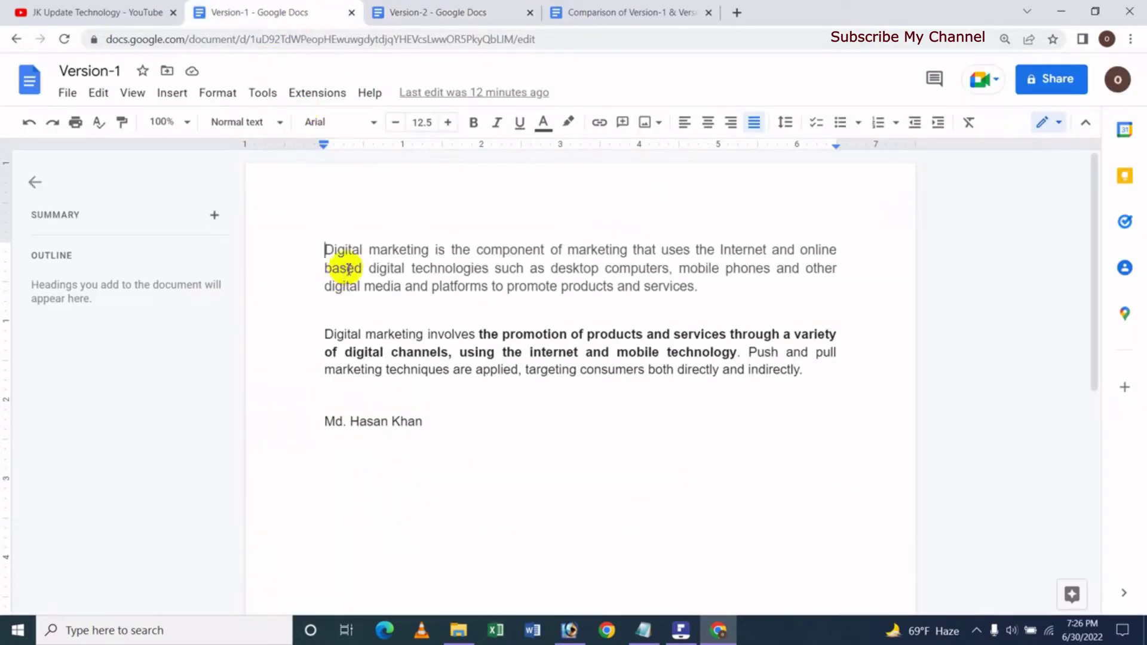
click(456, 14)
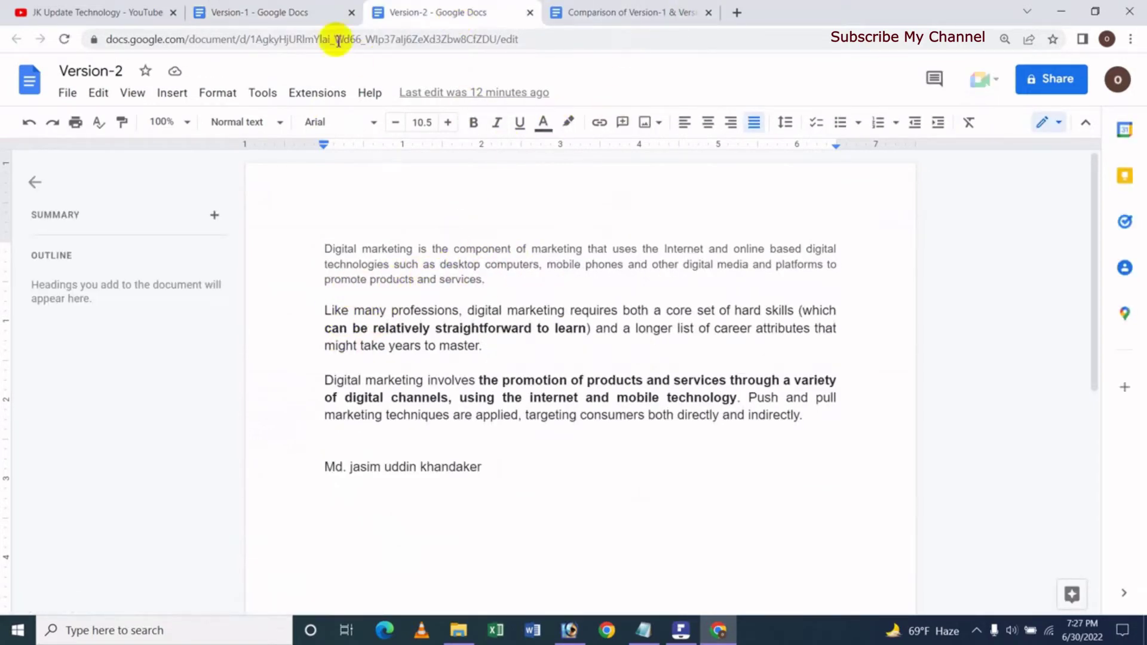
click(297, 10)
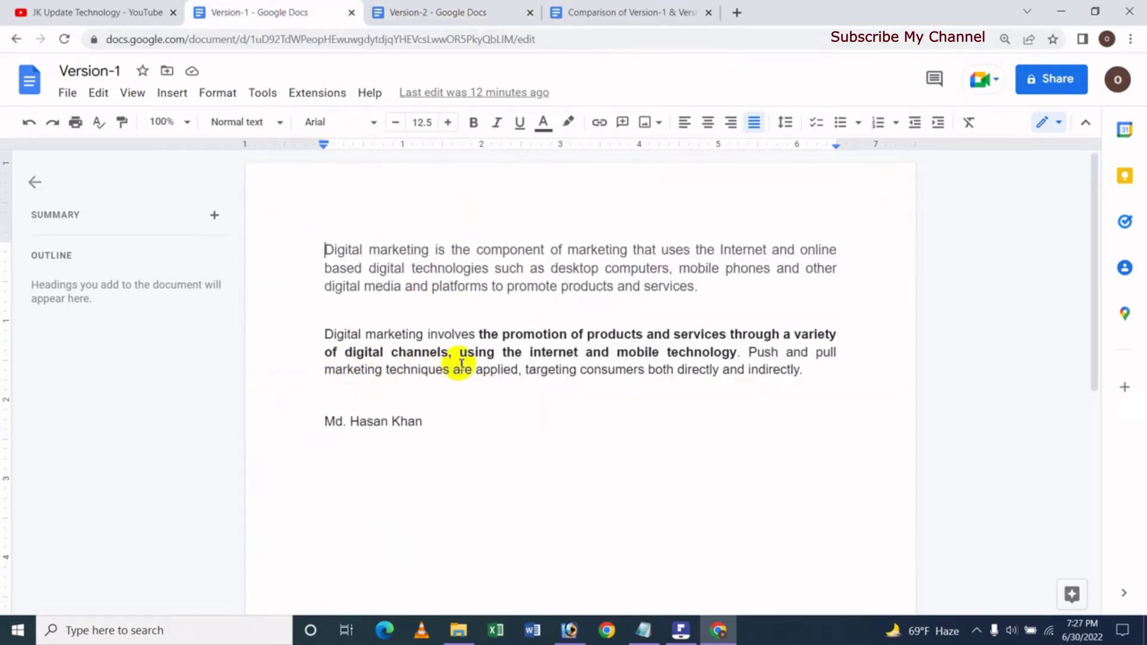
click(477, 13)
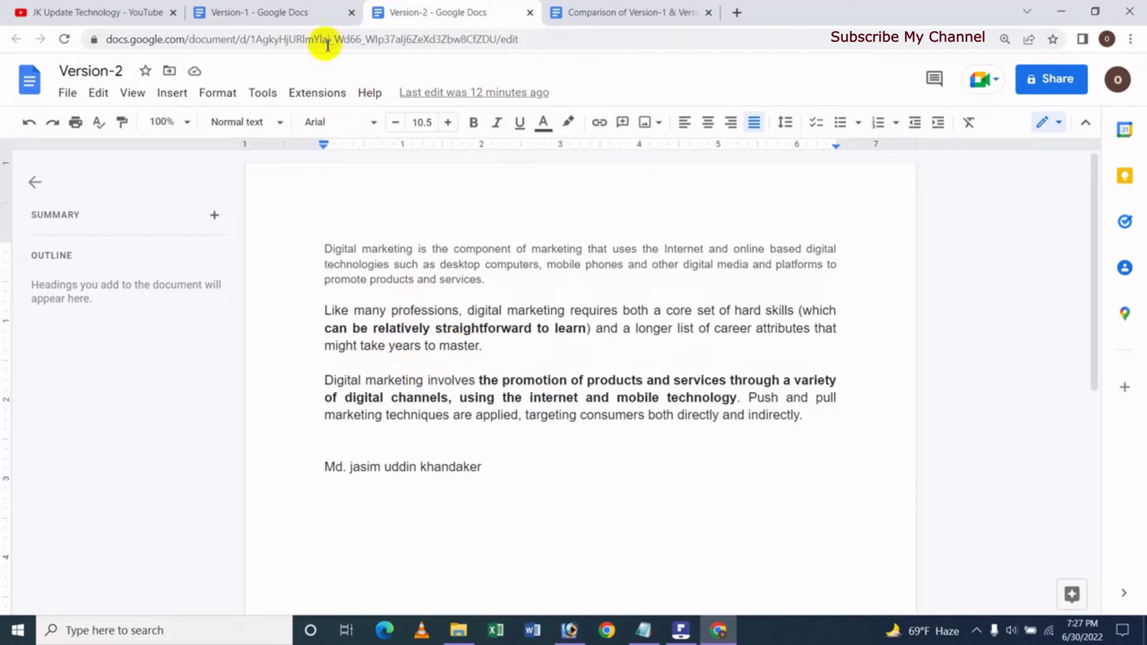
click(299, 13)
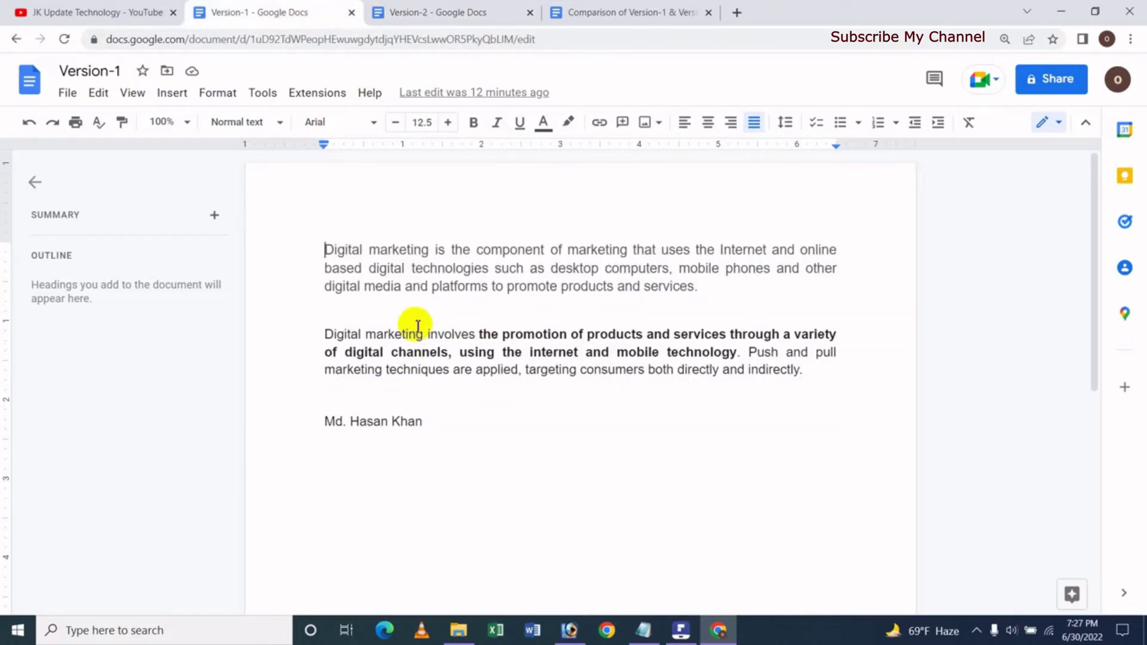
click(427, 12)
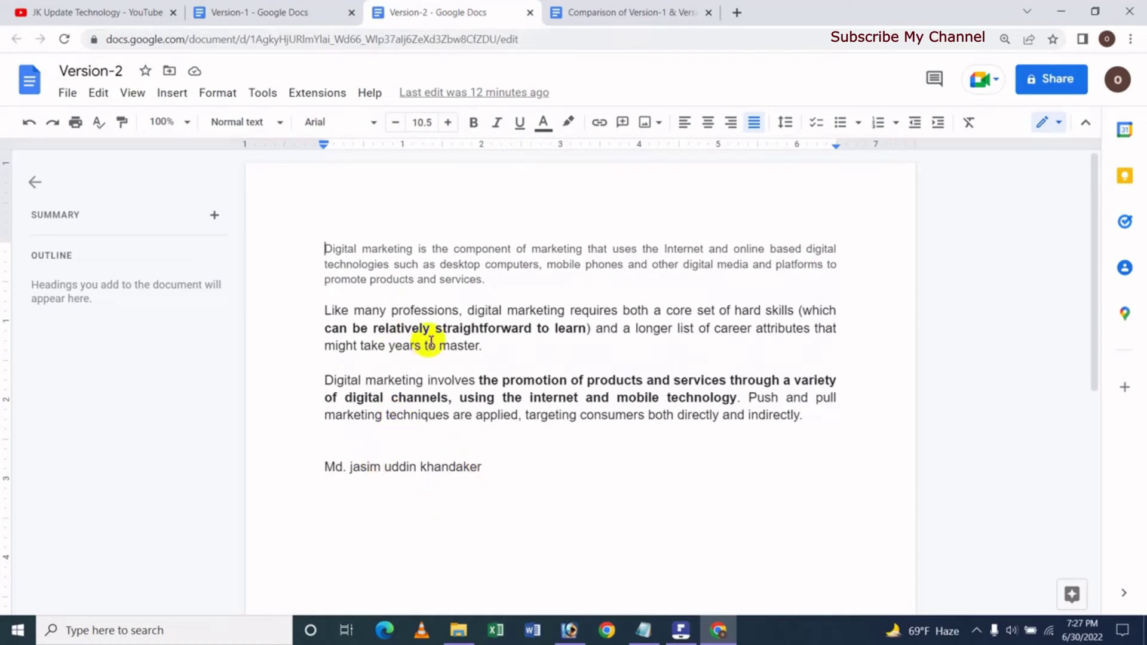
Highlight the comparison's first two changed paragraphs and check them in Version-2 and Version-1.
click(632, 7)
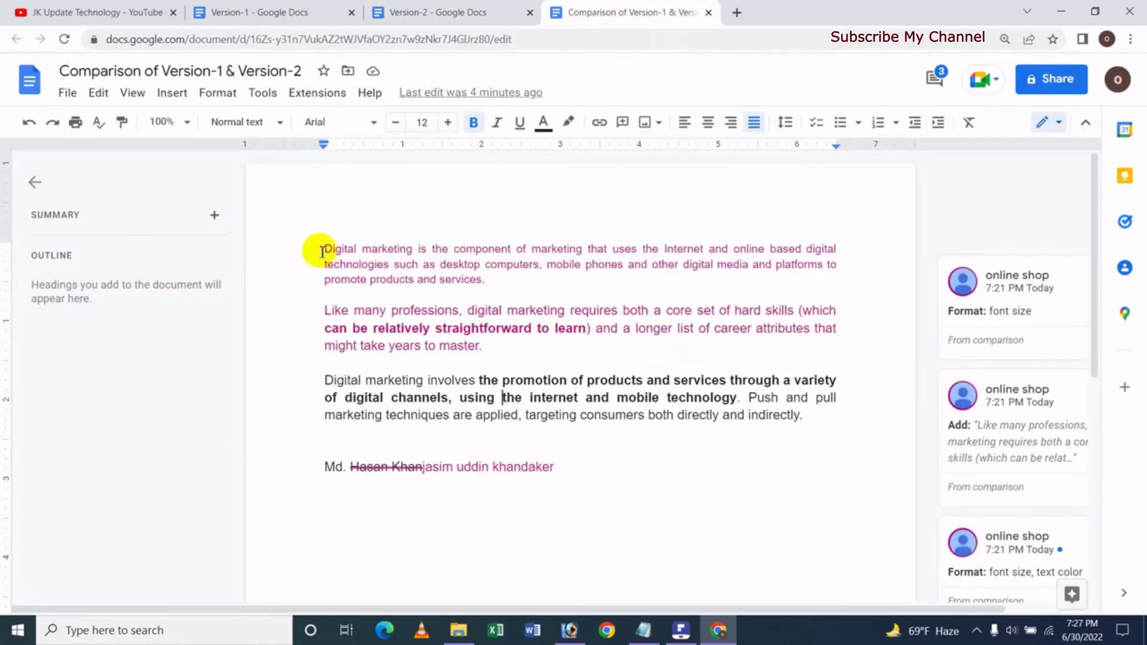
drag(324, 248, 491, 351)
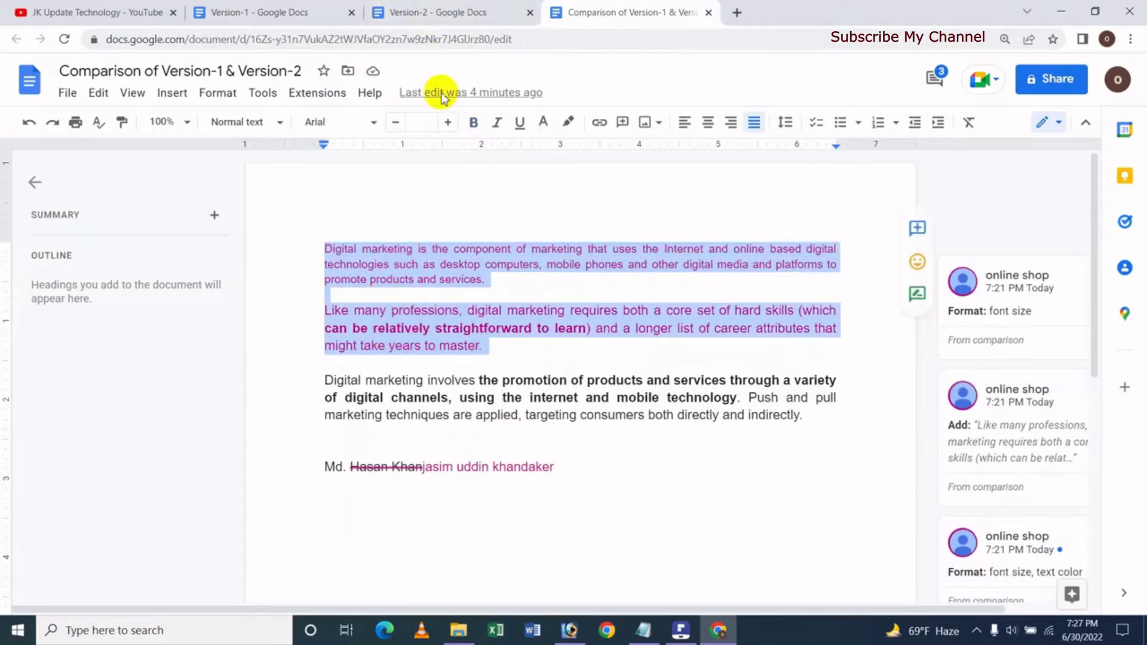
click(425, 13)
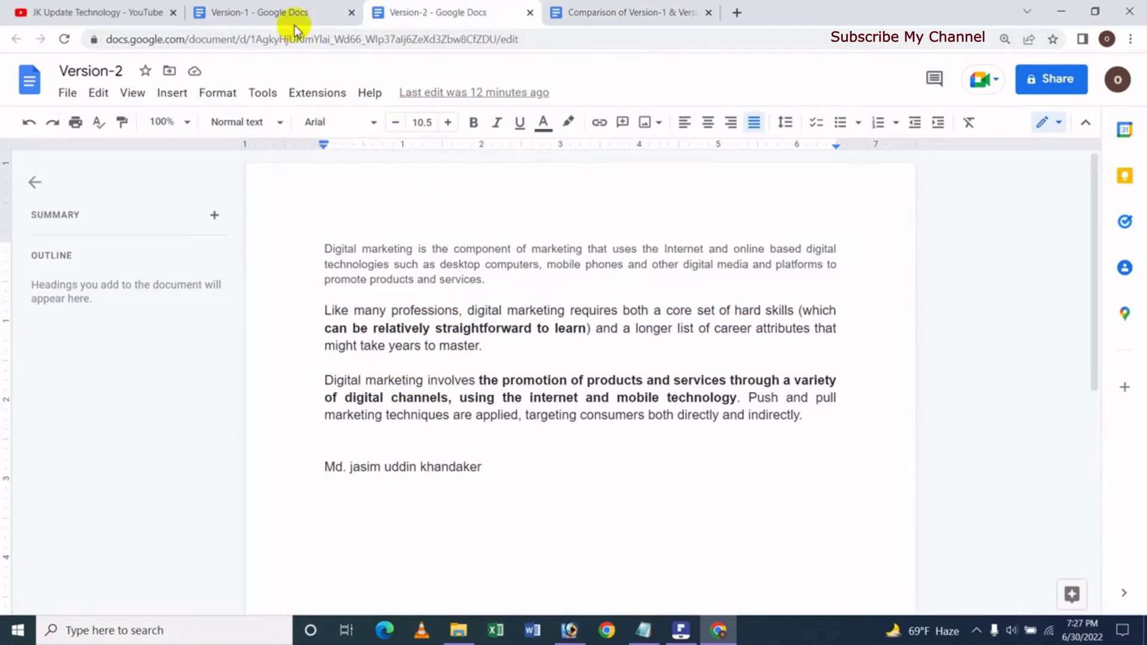
click(256, 22)
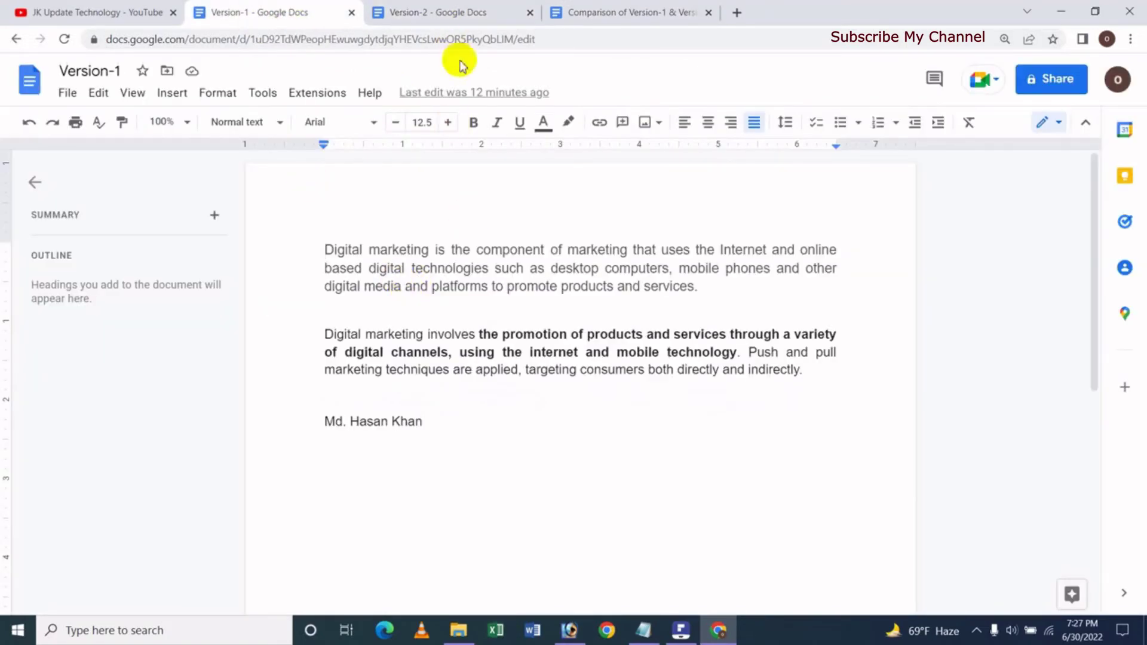
click(608, 20)
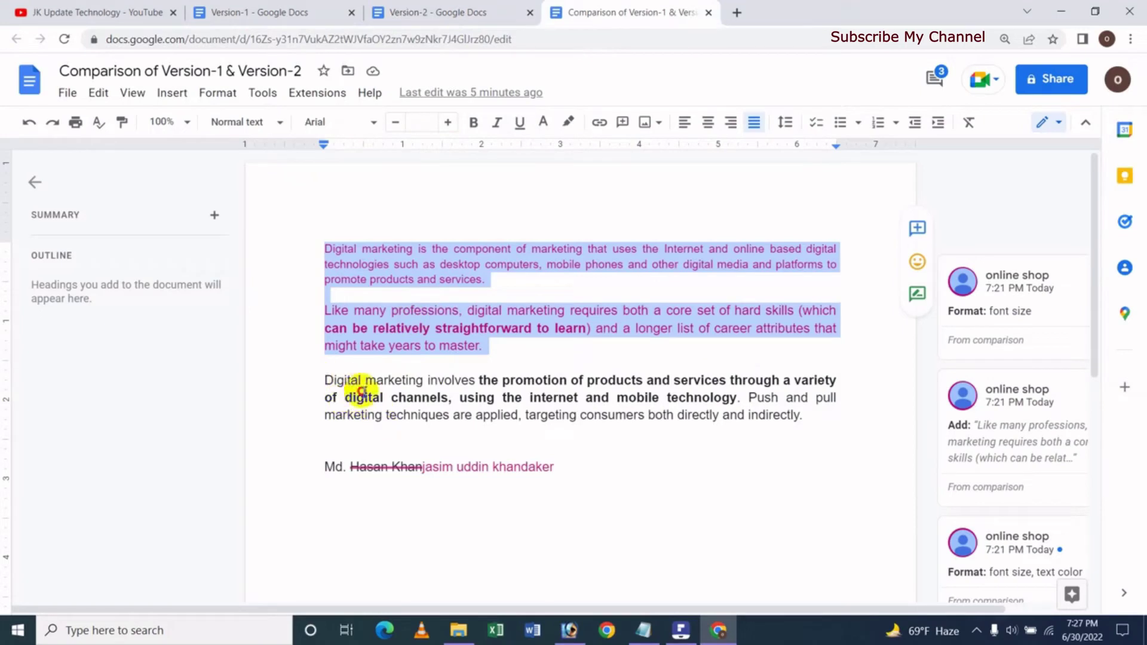
Highlight the comparison's third paragraph, then recheck it in Version-2 and Version-1.
drag(362, 394, 383, 397)
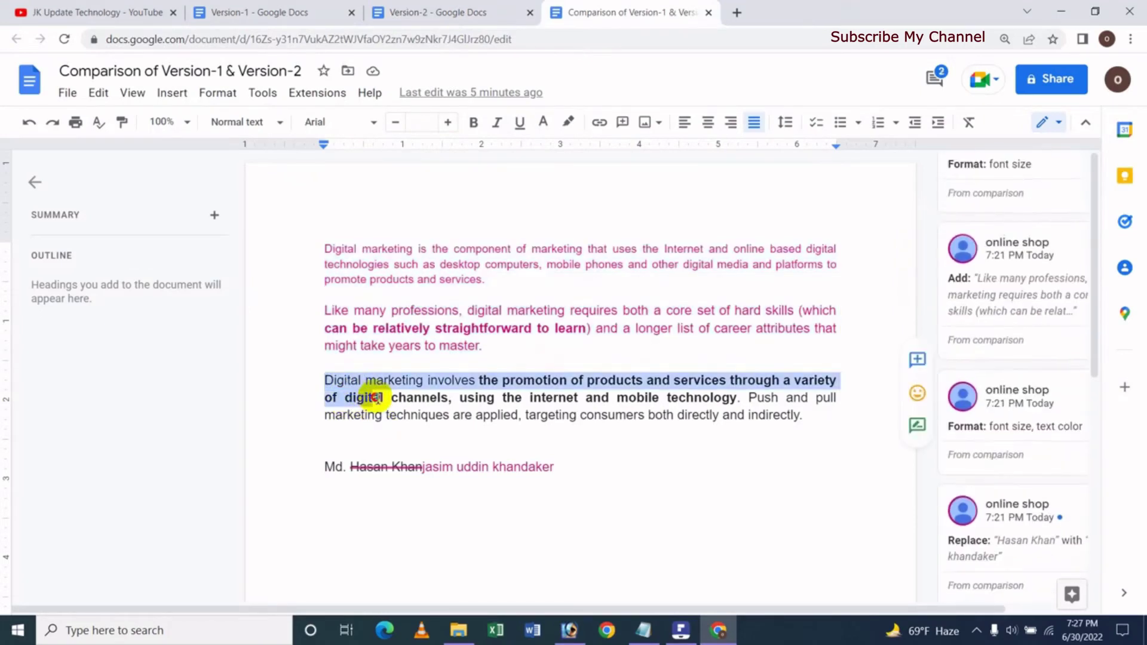
click(521, 415)
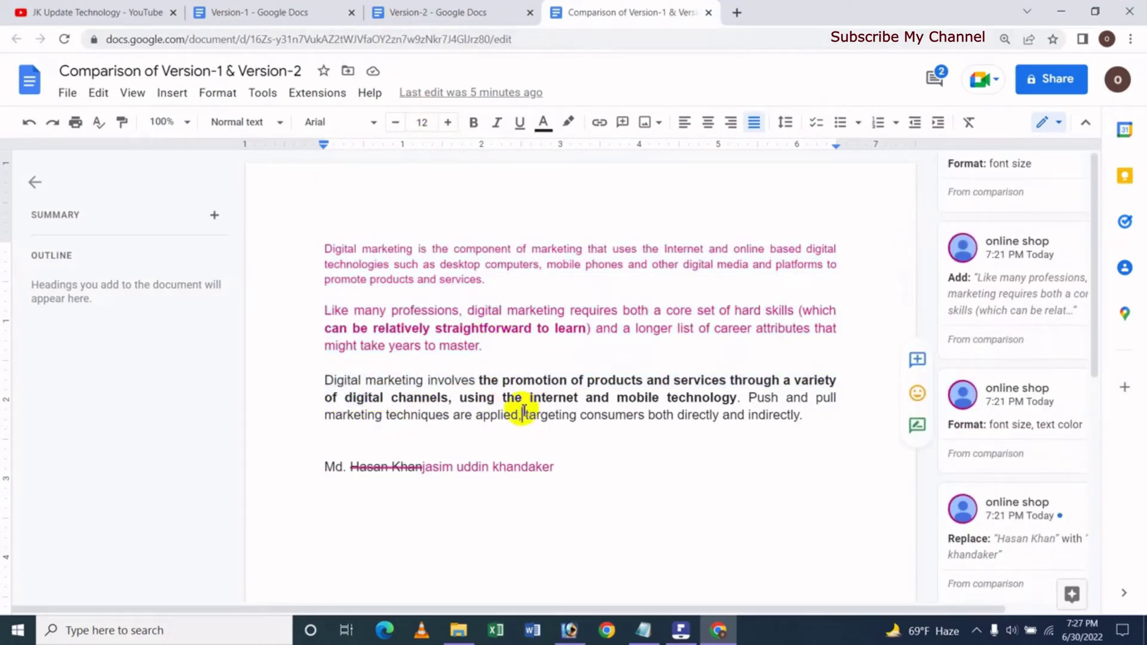
click(467, 16)
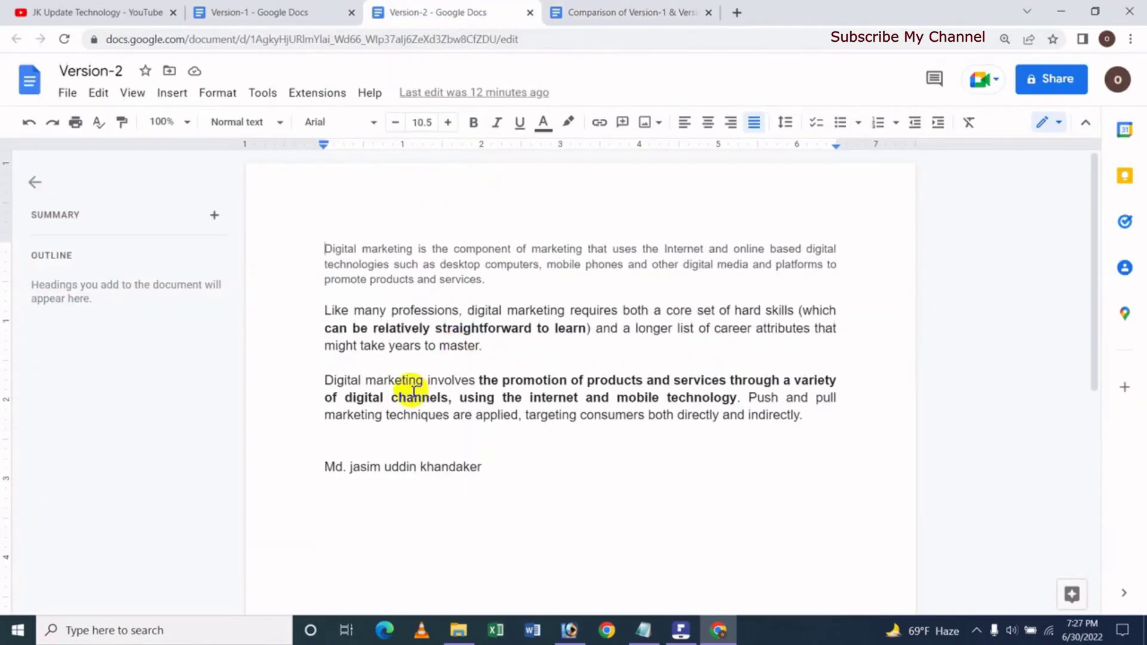
click(227, 12)
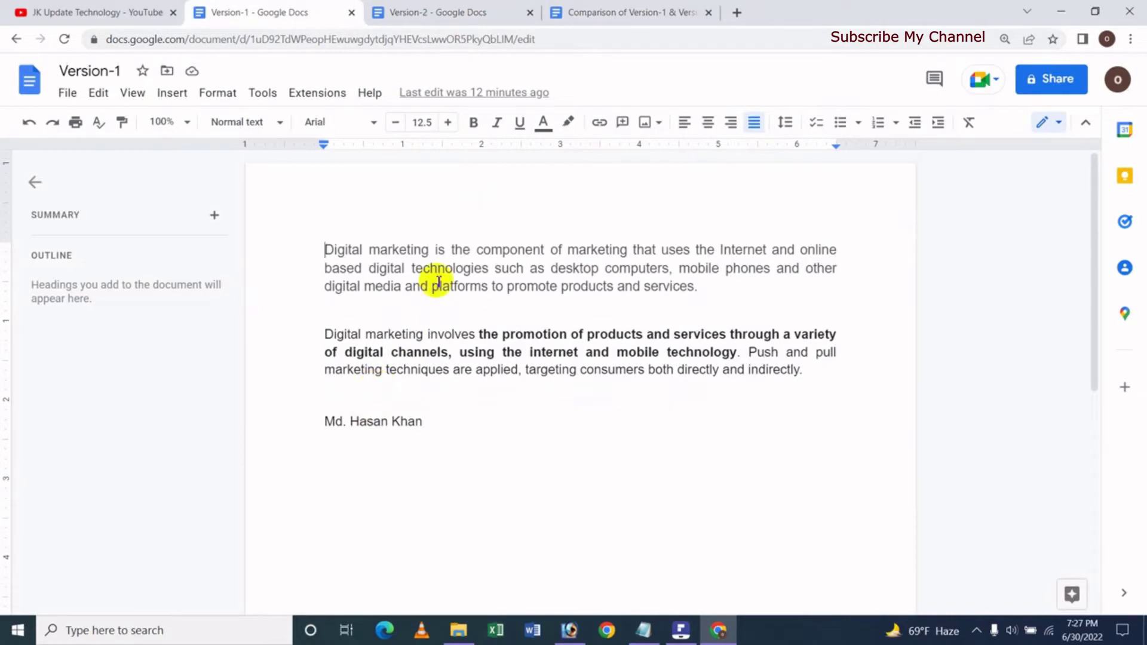
click(637, 11)
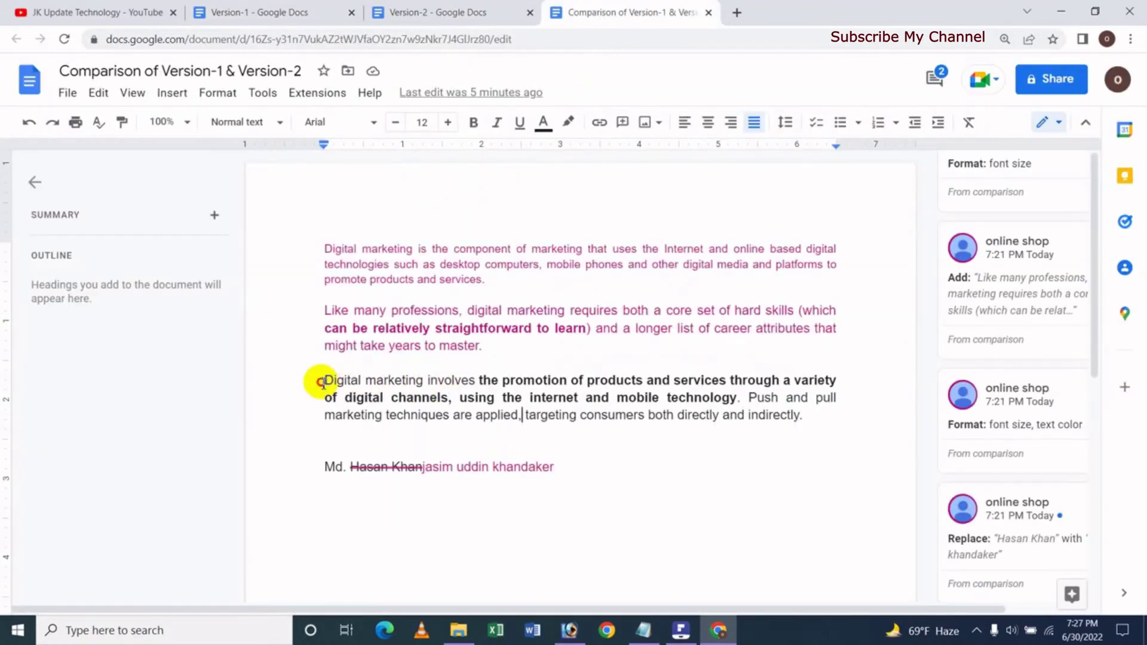
Reselect the third paragraph's opening, compare it in both versions, and end on the comparison.
drag(321, 382, 490, 415)
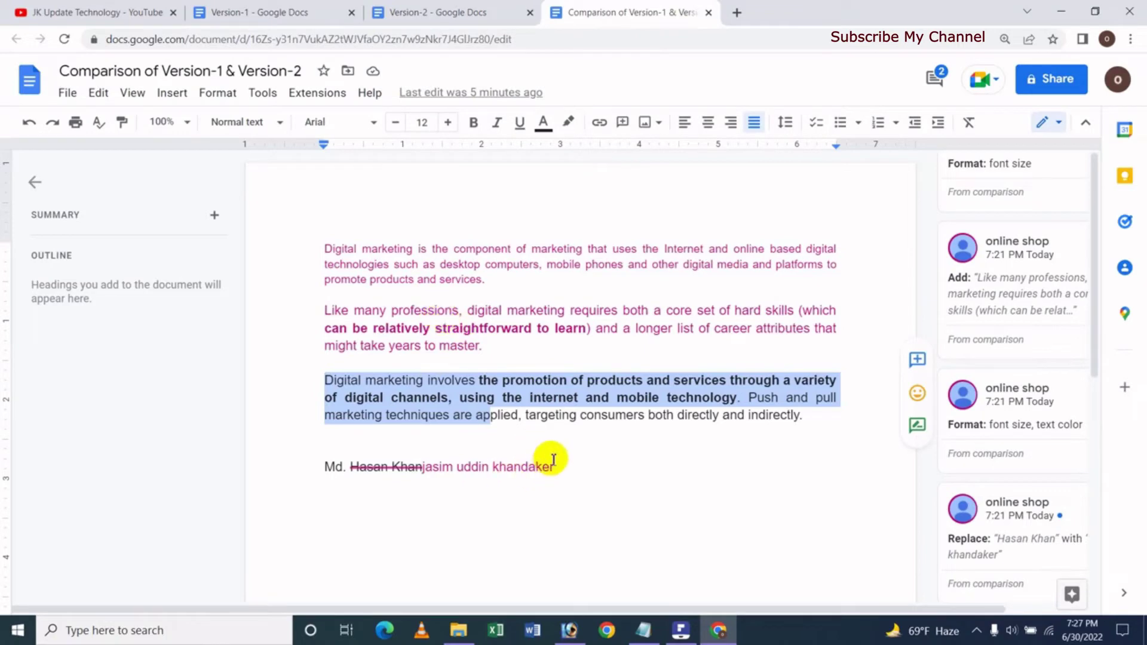
click(412, 487)
click(311, 11)
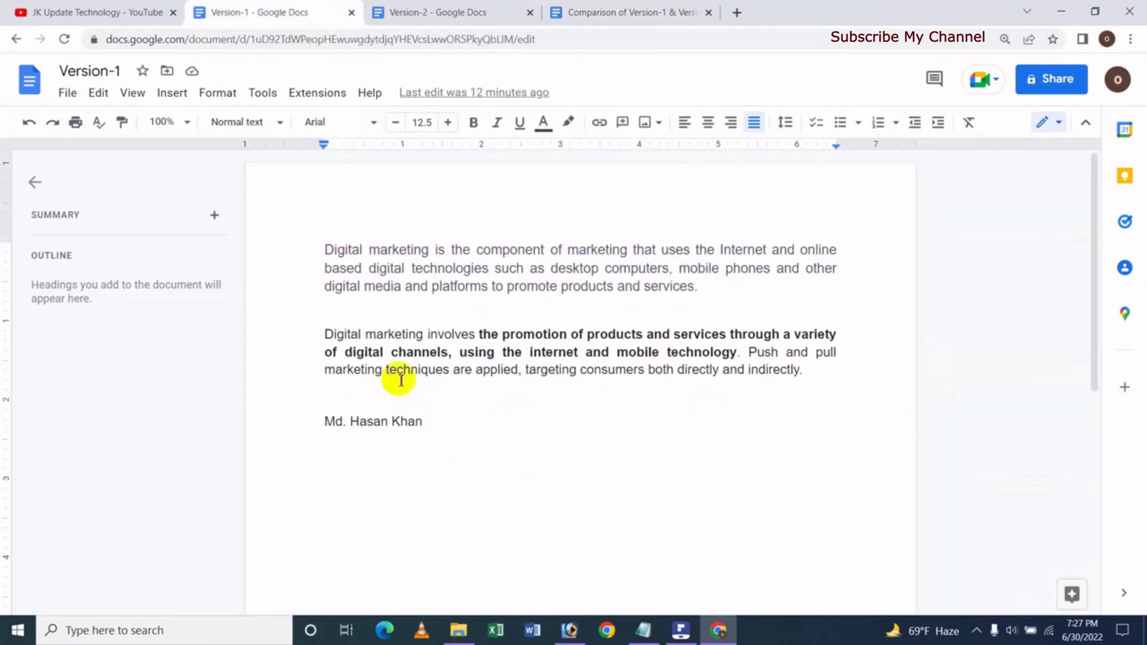
click(419, 12)
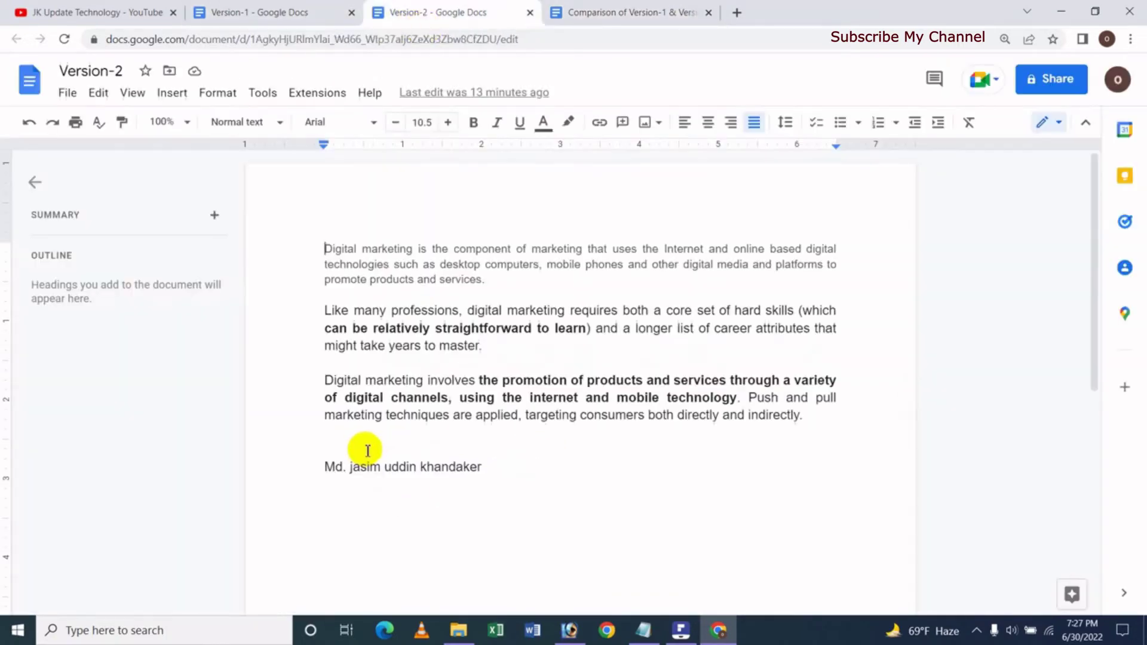
click(652, 7)
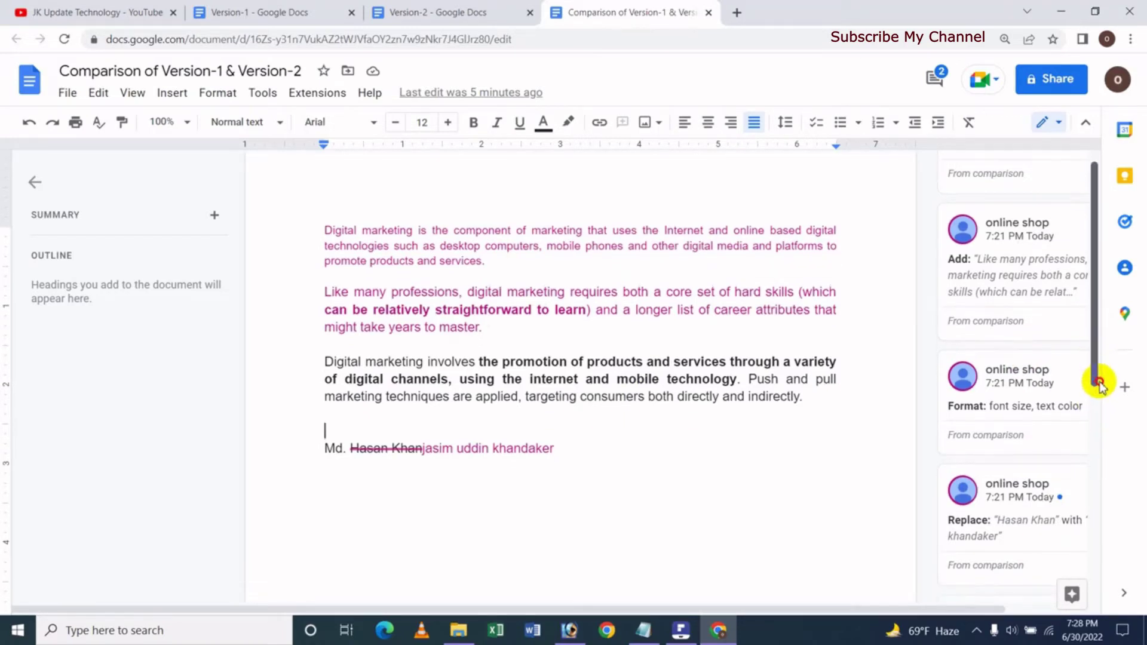
drag(1097, 366, 1106, 423)
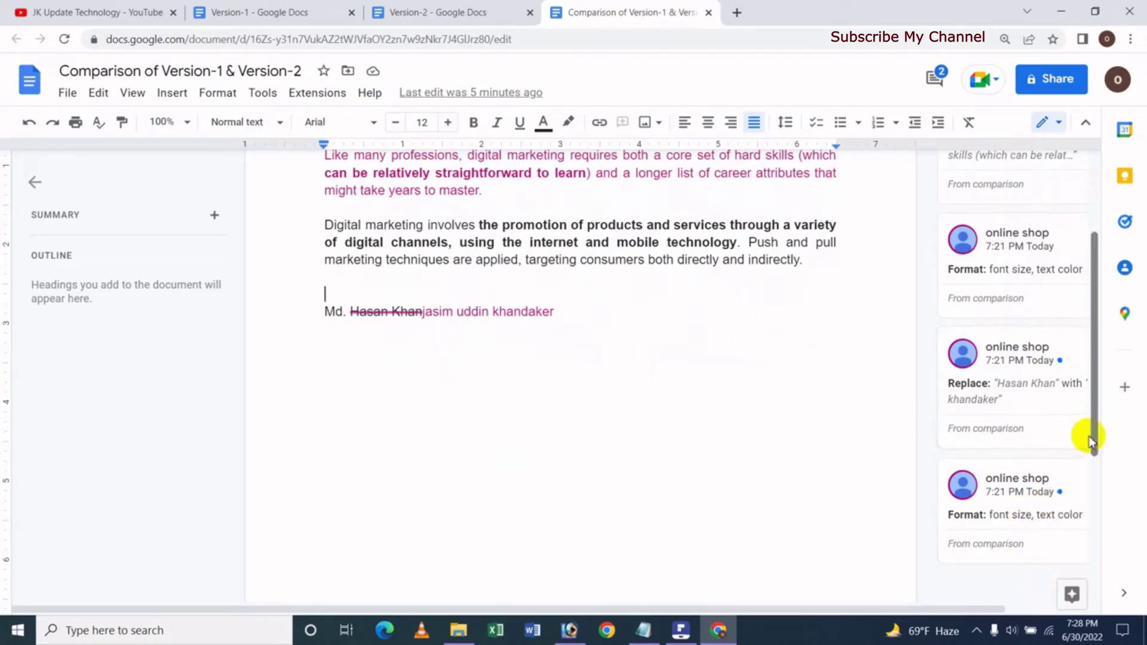
drag(1093, 431, 1083, 320)
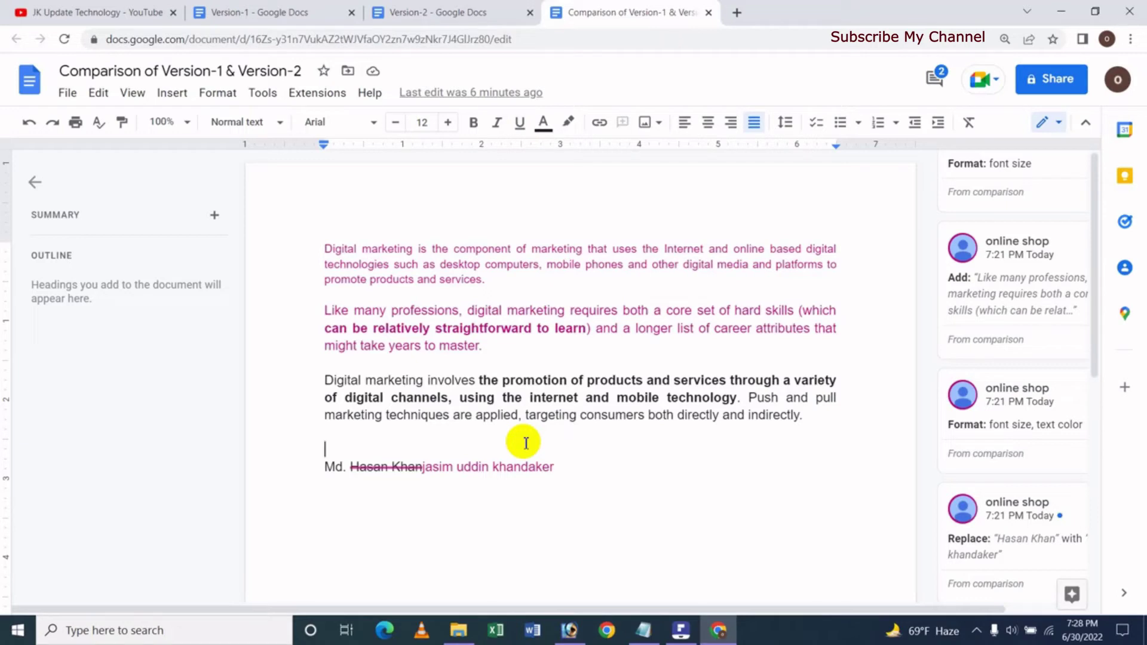
click(564, 440)
Launch Word, dismiss the activation notice, and open Version-1 from recent documents.
click(533, 630)
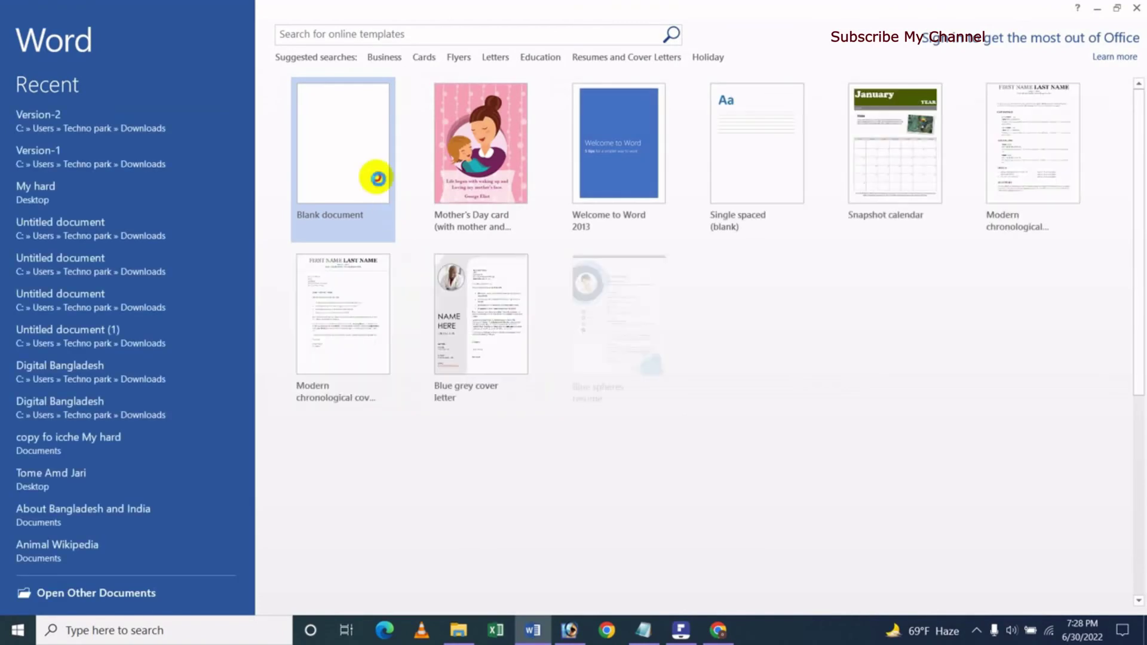
click(378, 178)
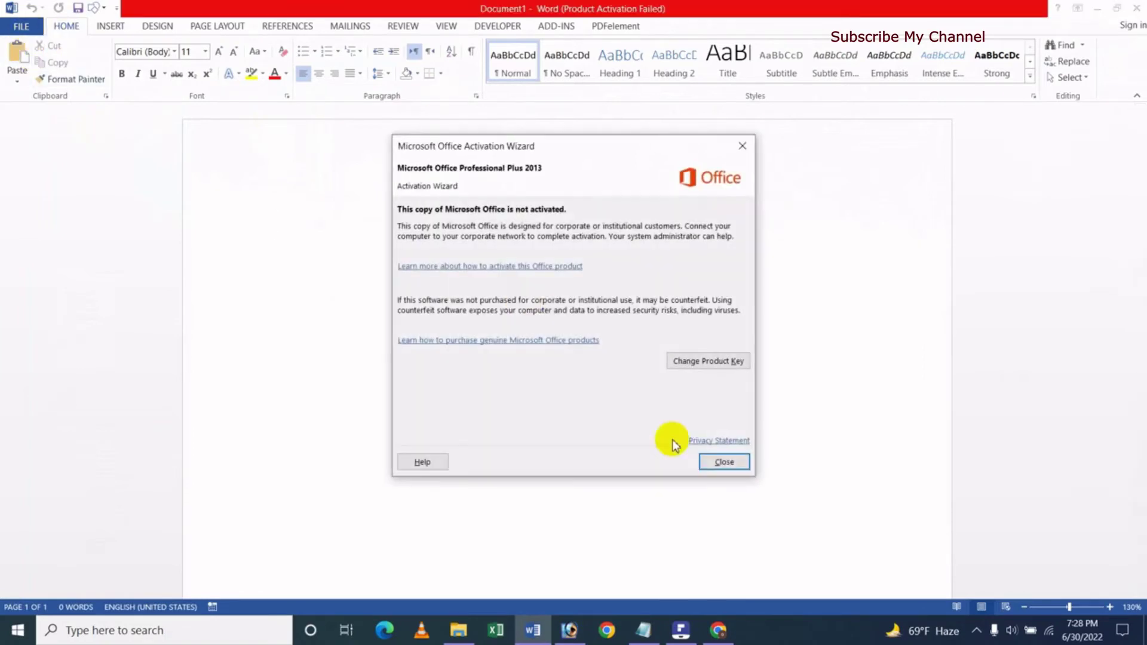
click(720, 464)
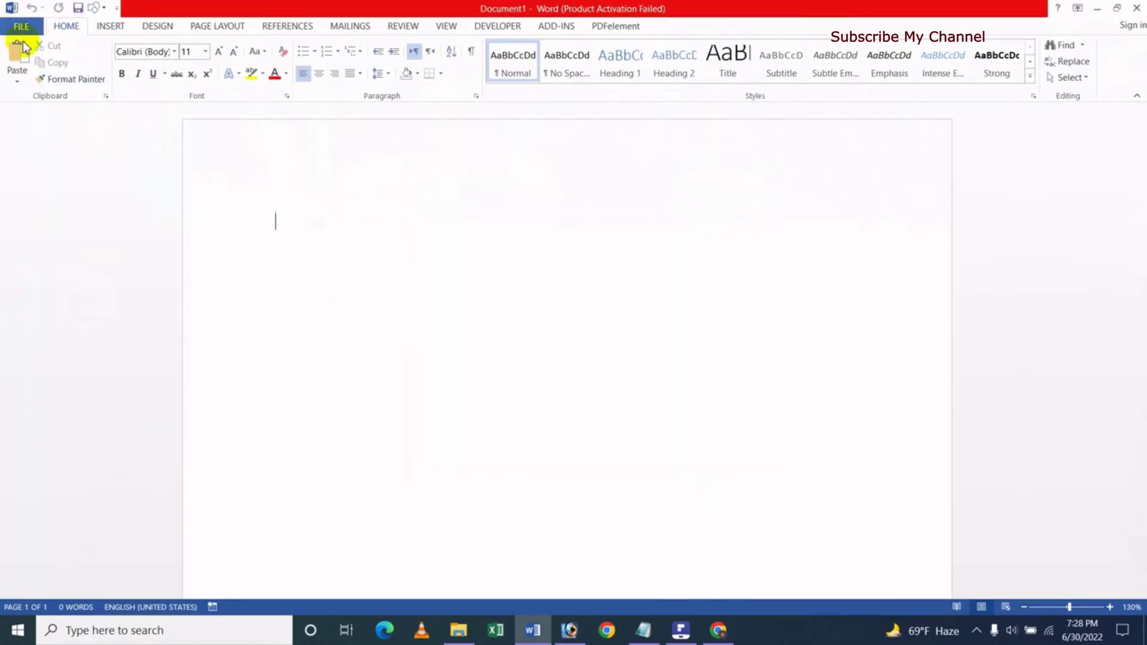
click(22, 27)
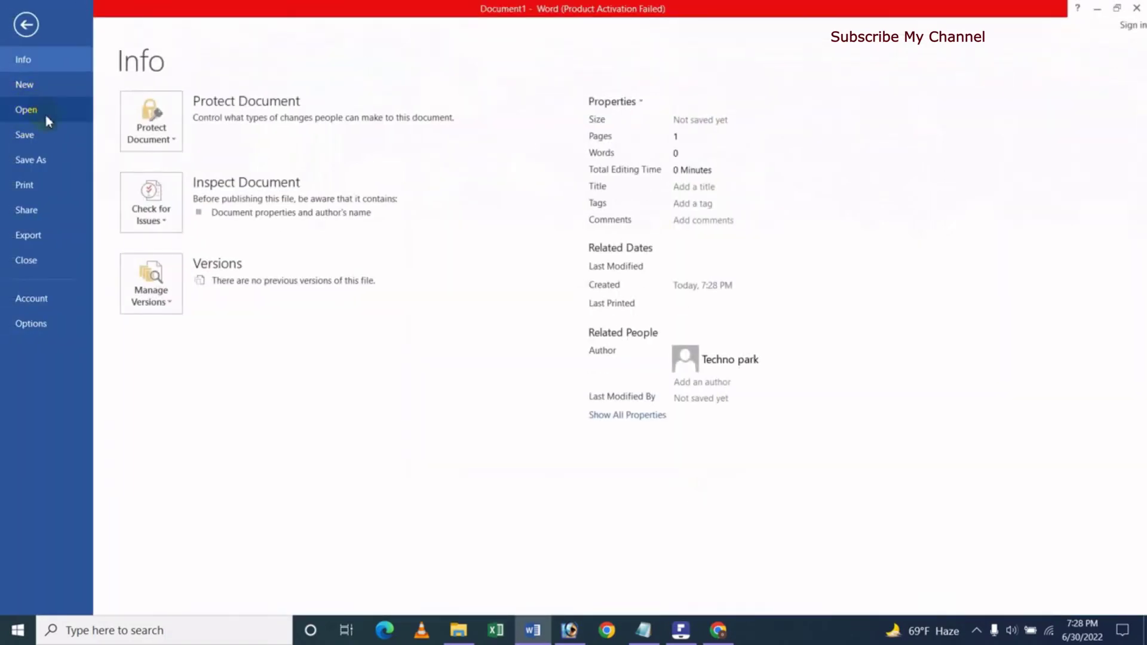
click(39, 110)
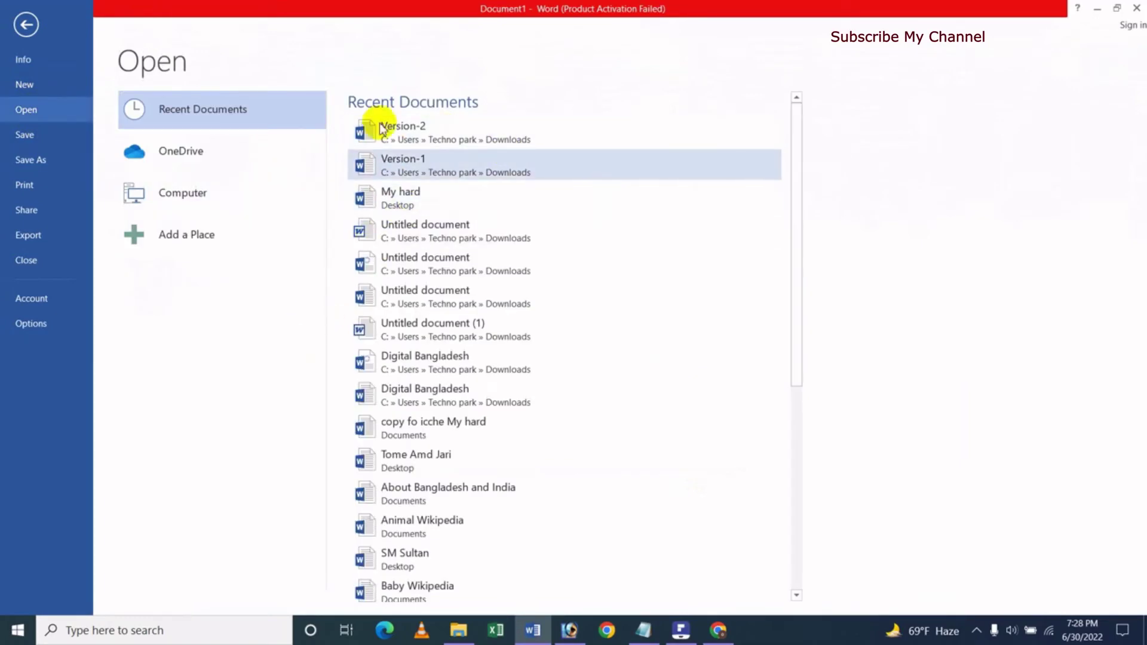
click(421, 166)
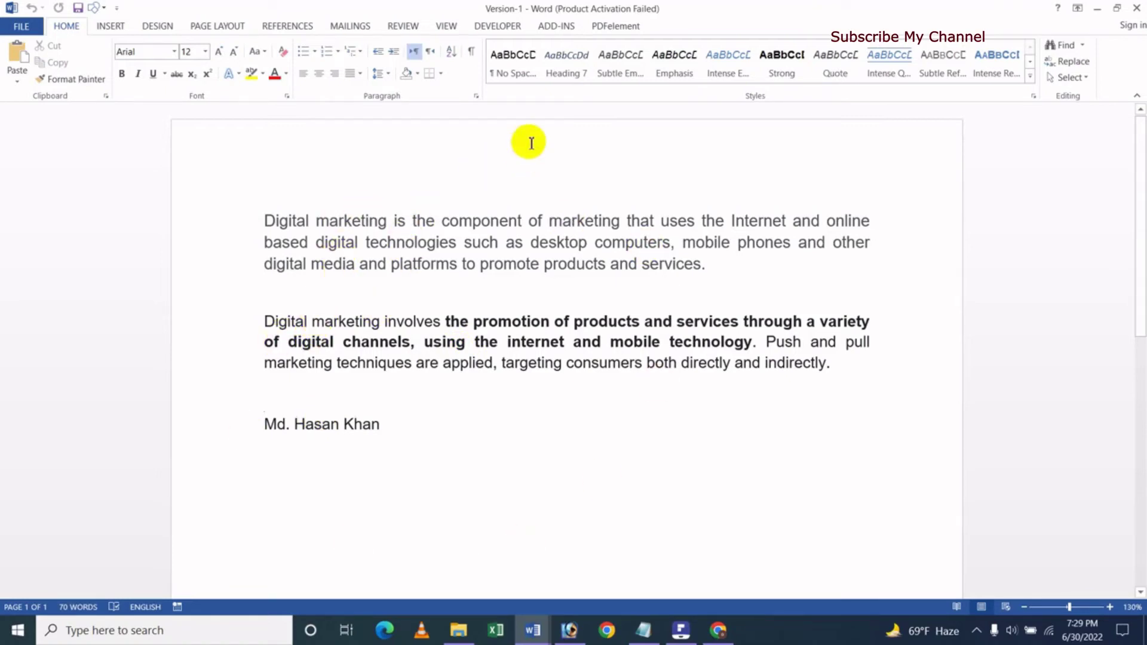
Choose Review > Compare > Compare... to bring up the Compare Documents dialog.
click(403, 30)
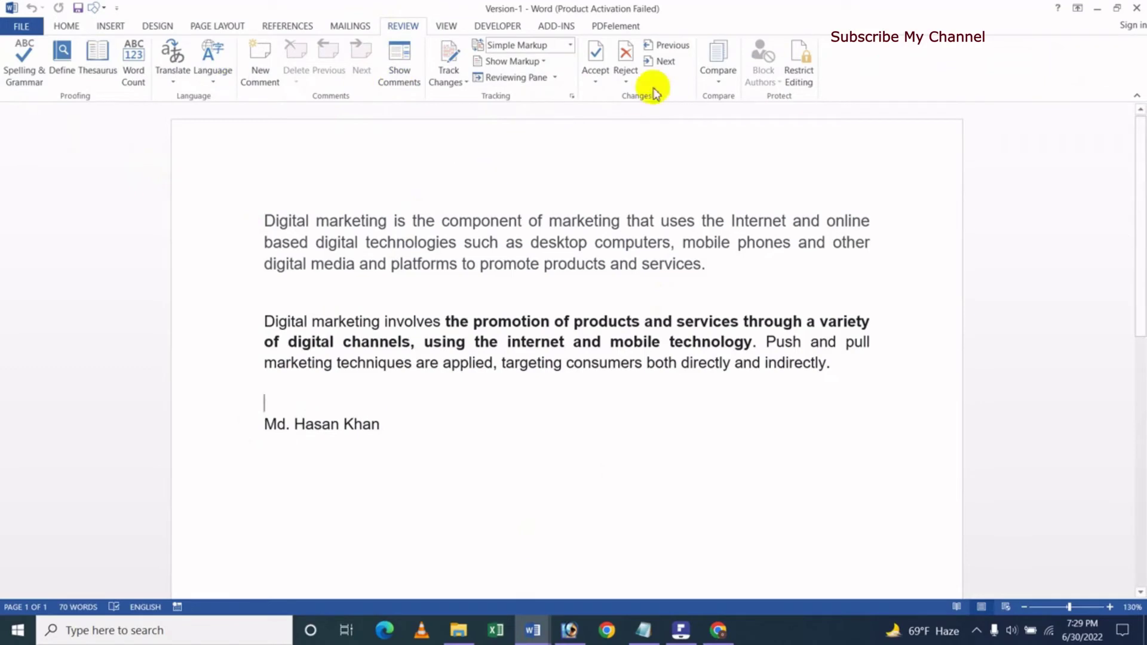
click(718, 86)
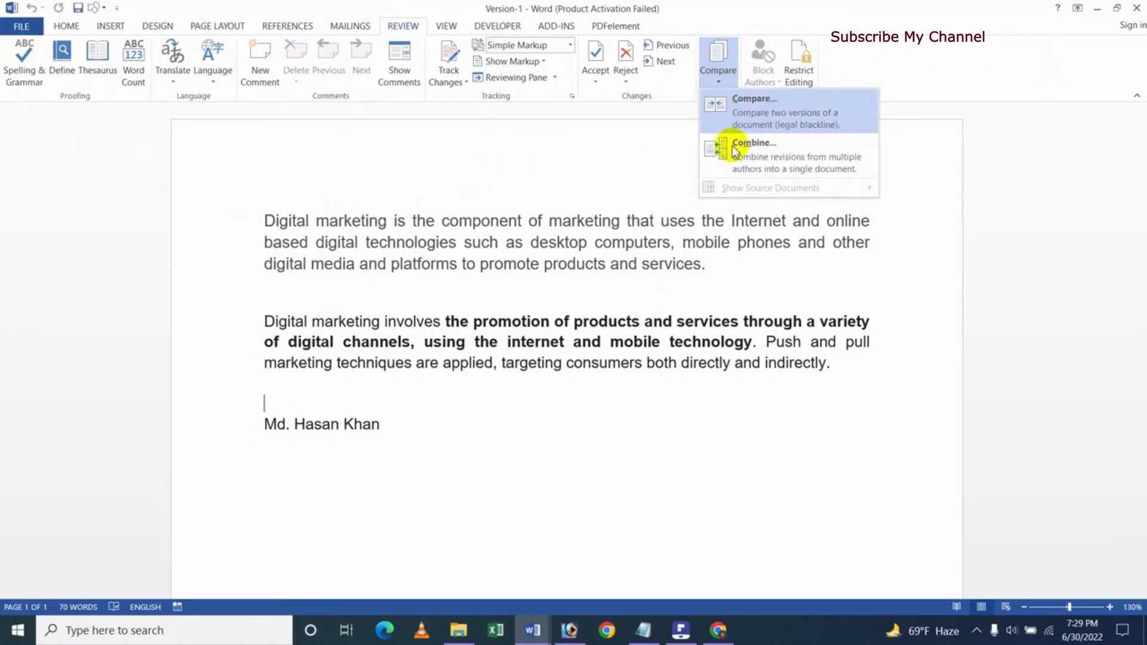
click(754, 113)
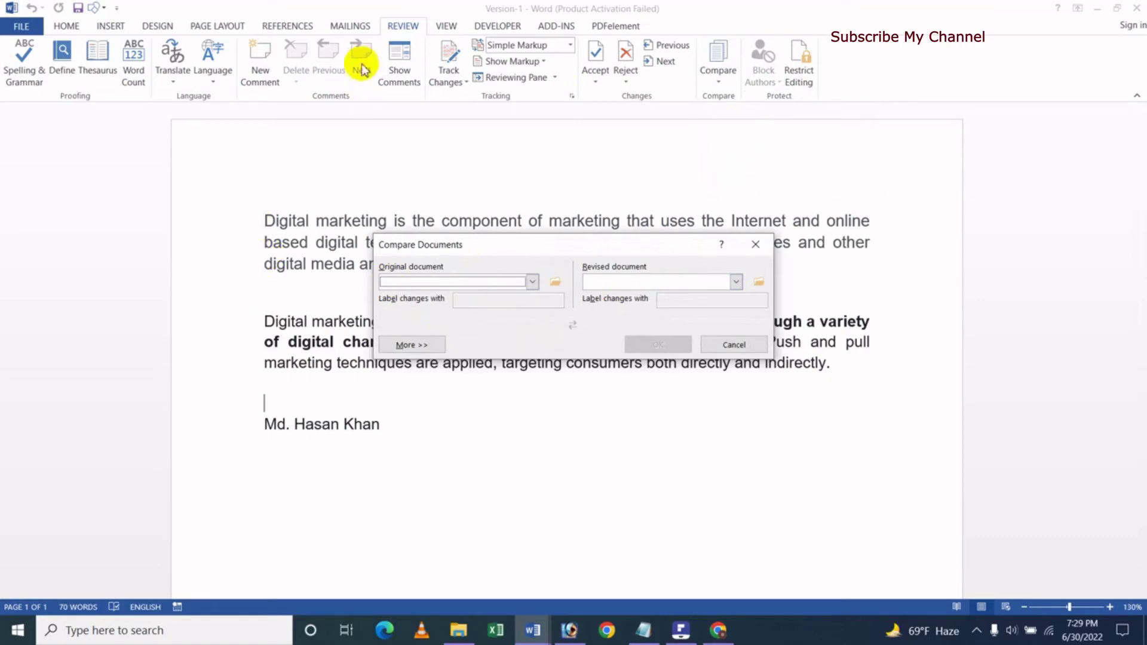
Select Version-1 from the Downloads folder as the original document.
click(530, 284)
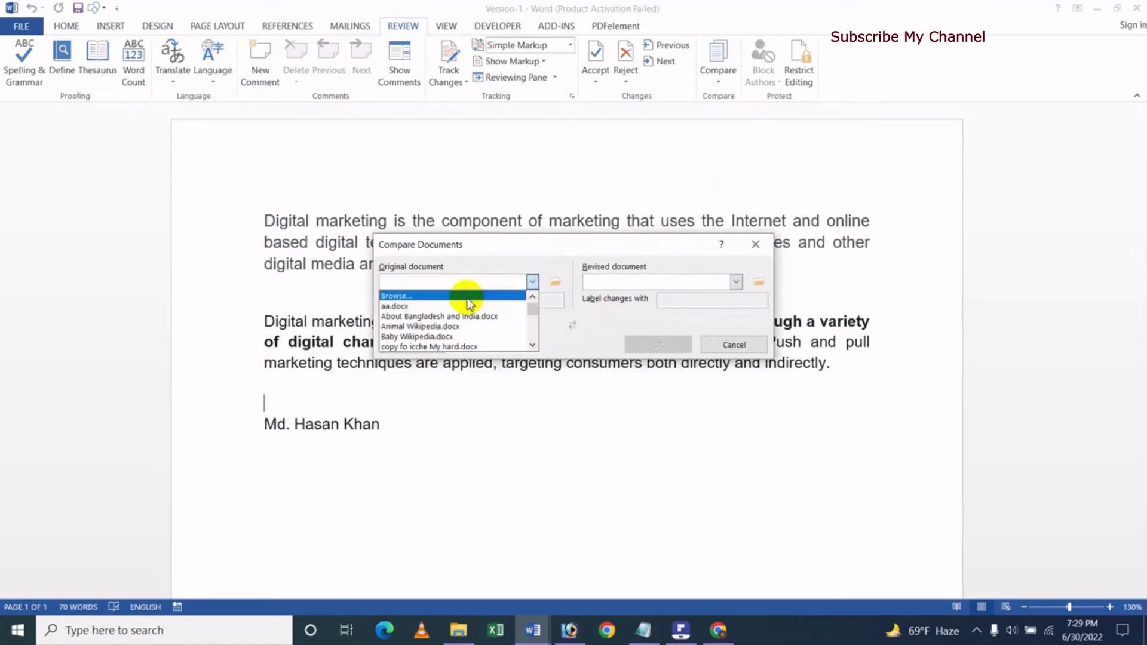
click(533, 345)
click(533, 346)
click(532, 346)
click(532, 346)
click(532, 346)
click(533, 345)
click(532, 345)
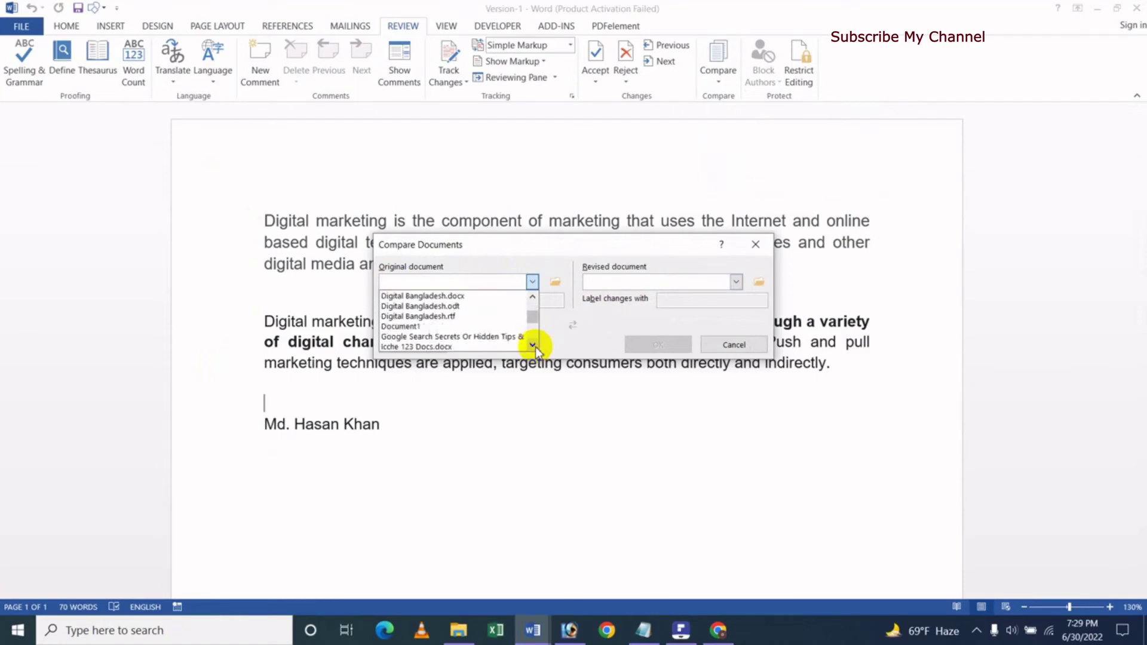
drag(533, 318, 532, 340)
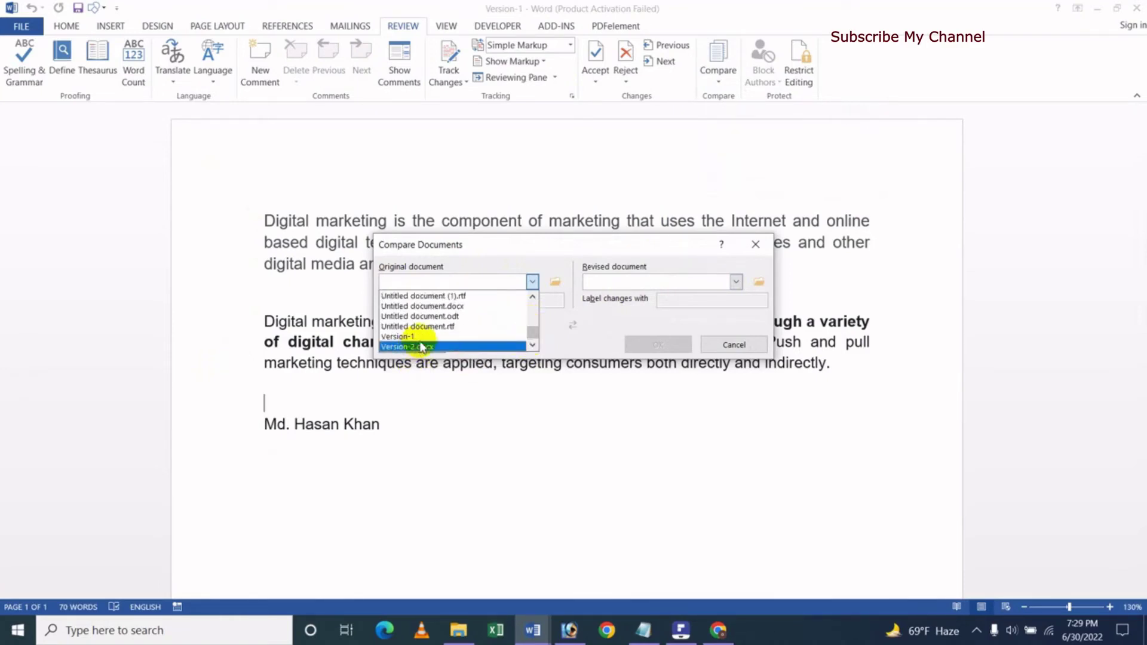
click(483, 245)
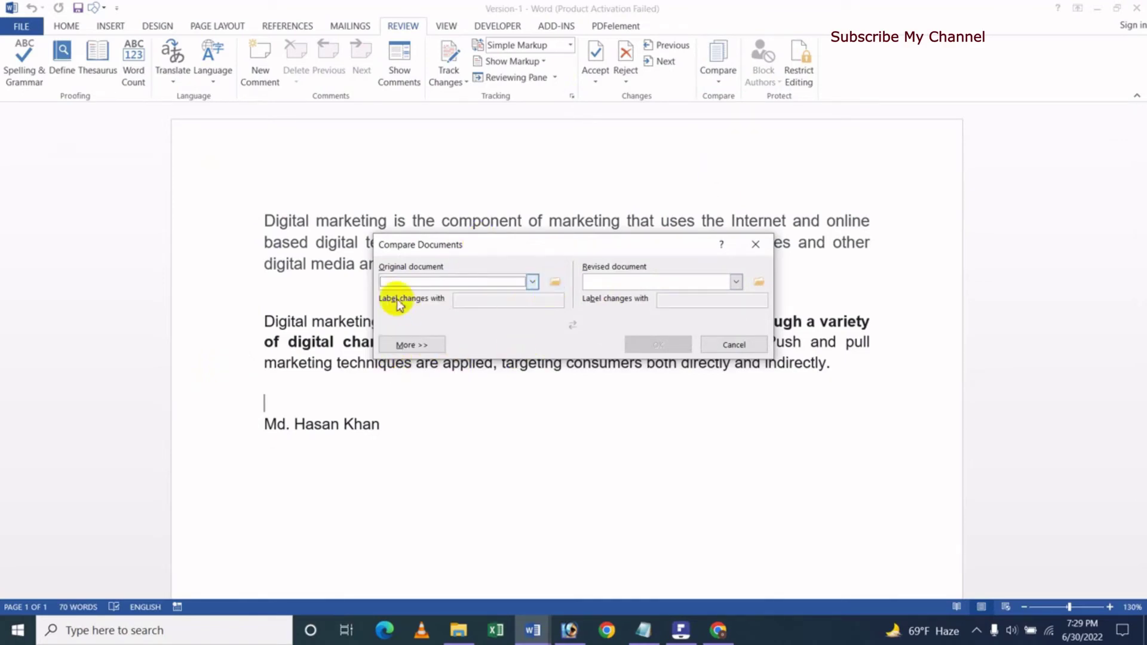
click(555, 283)
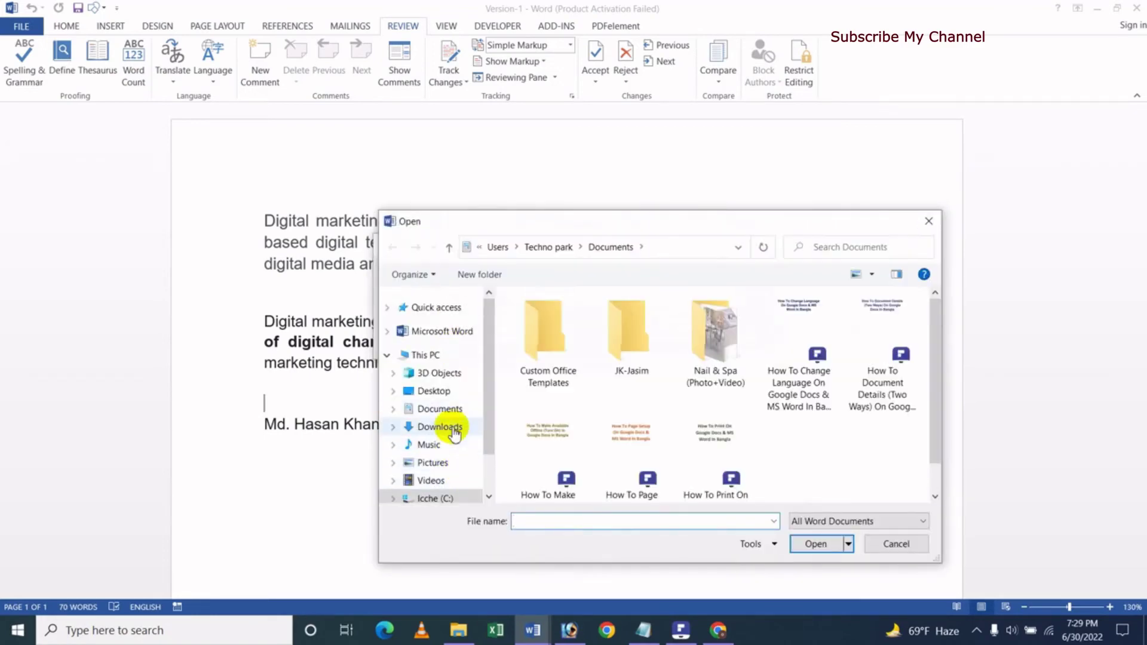
click(454, 429)
click(549, 342)
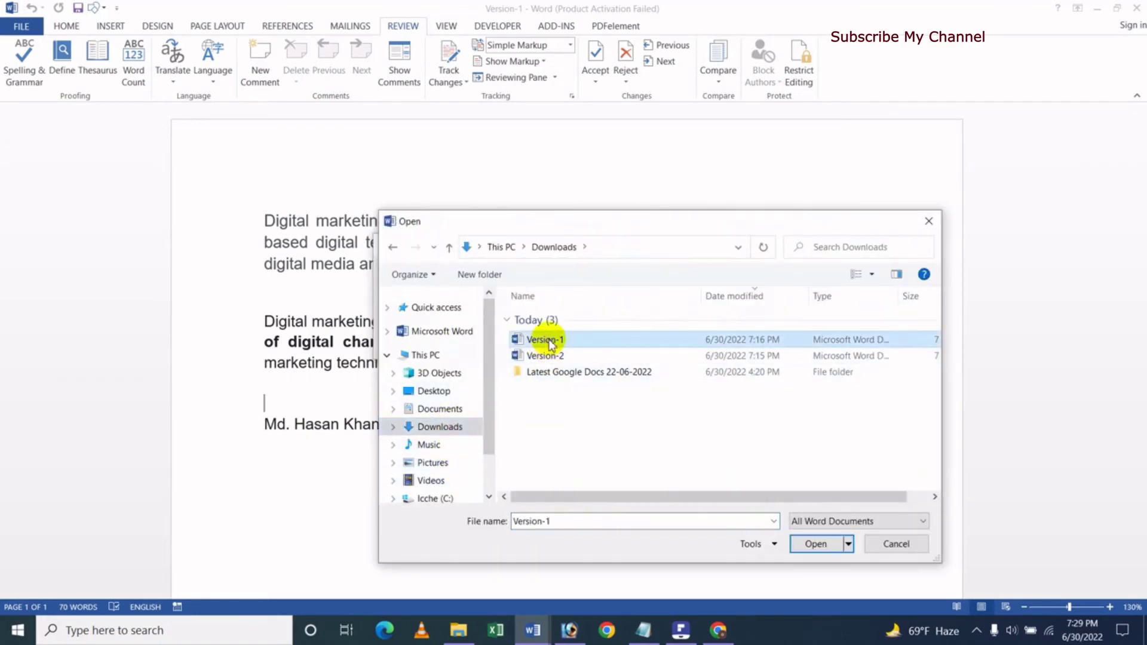
click(816, 544)
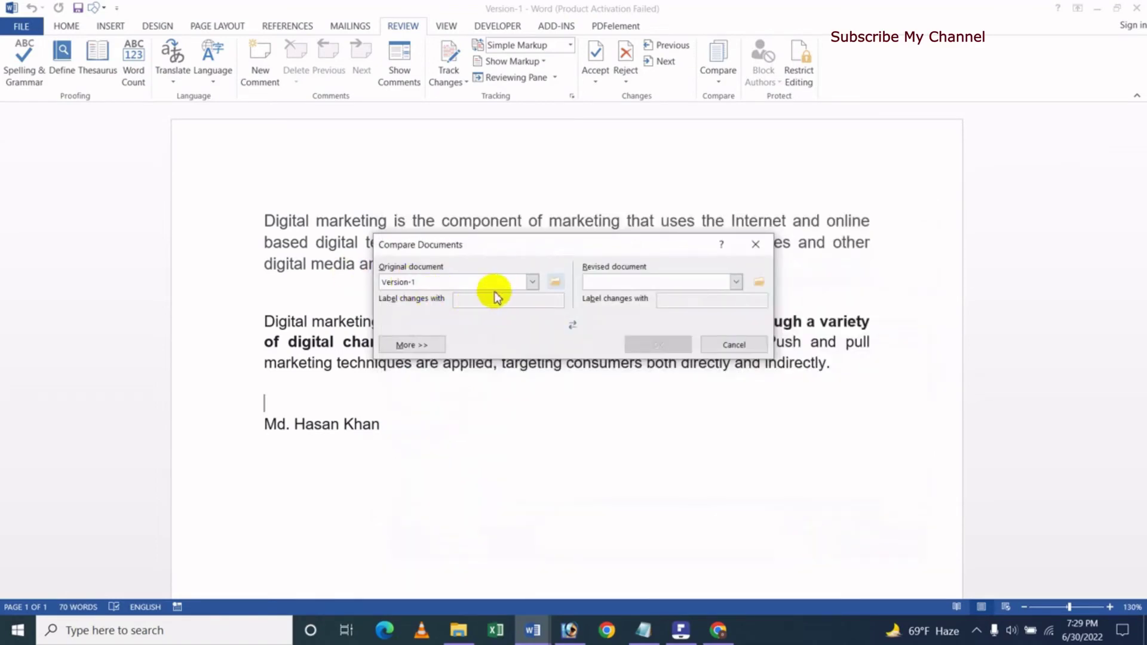
Select Version-2.docx as the revised document and toggle the More/Less comparison settings.
click(650, 290)
click(648, 289)
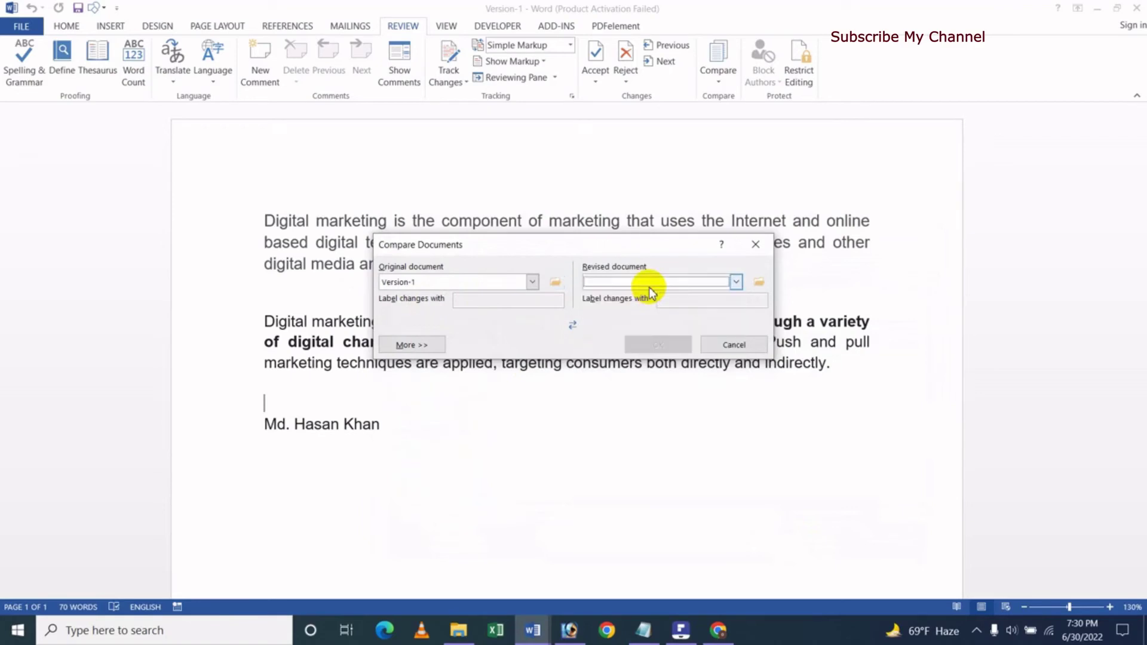
click(758, 282)
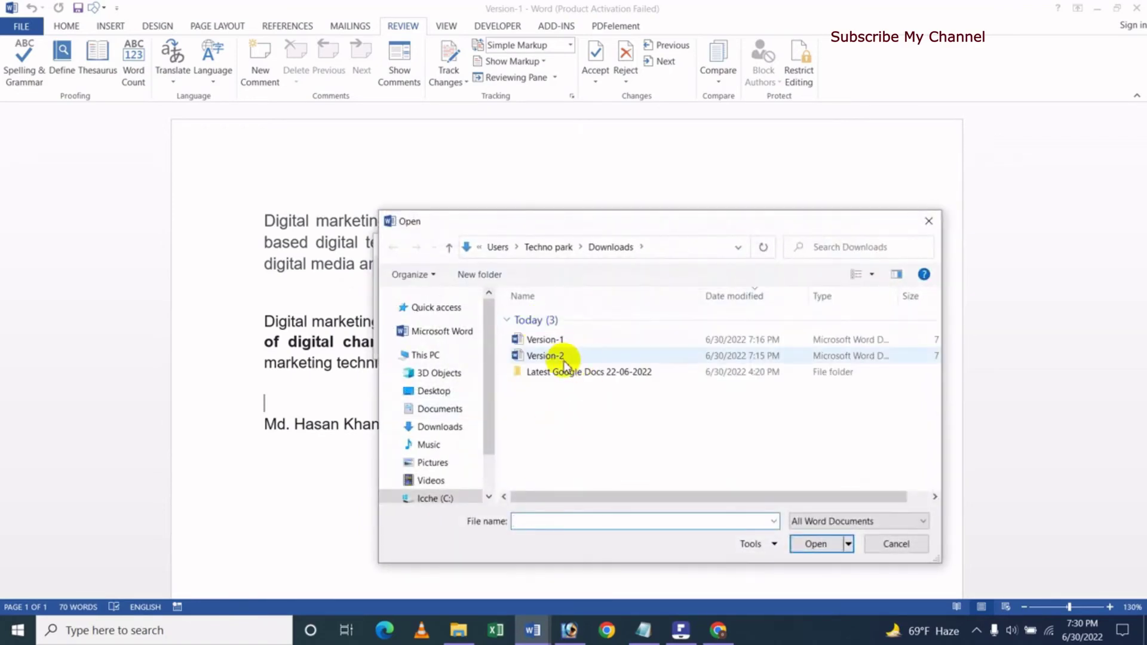
click(554, 357)
click(817, 545)
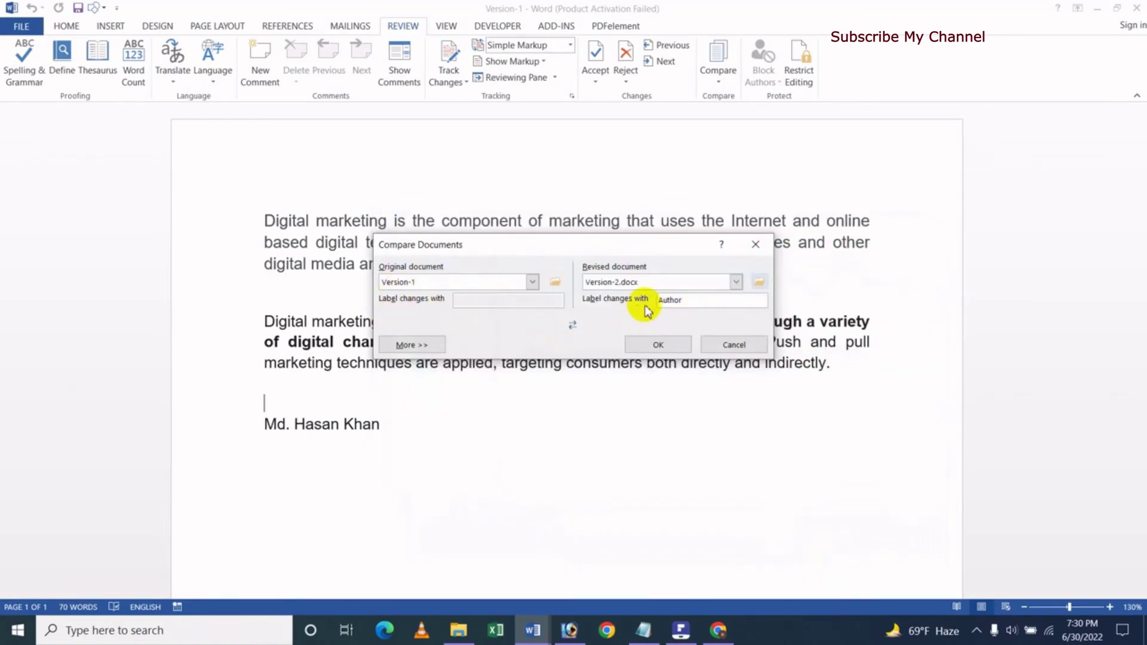
click(412, 345)
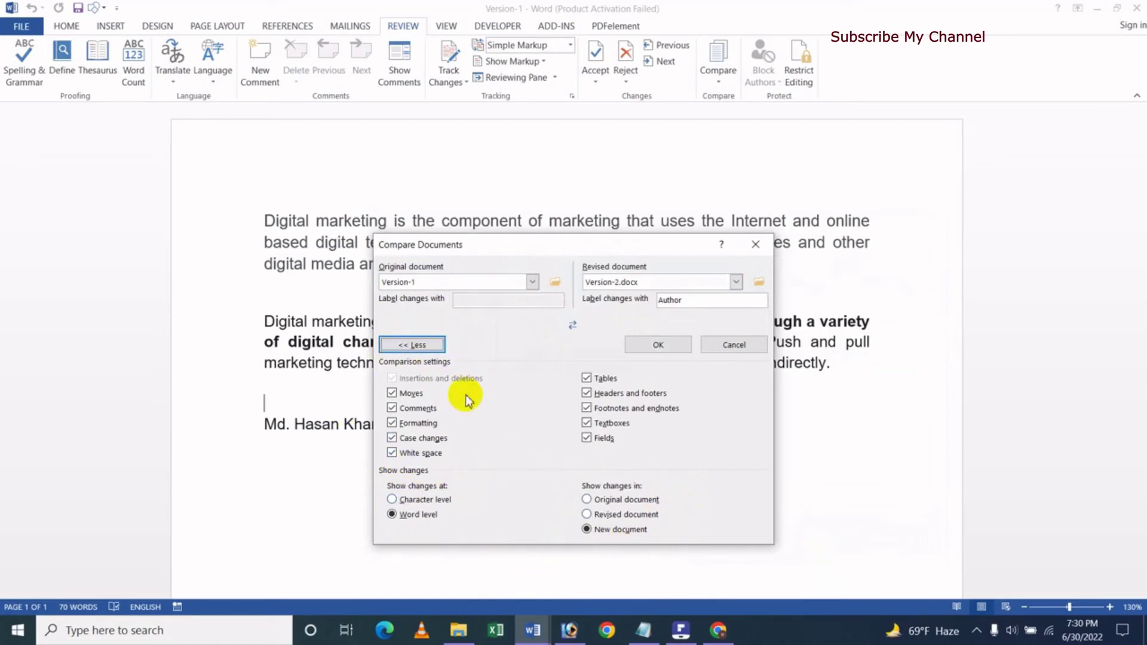
click(428, 346)
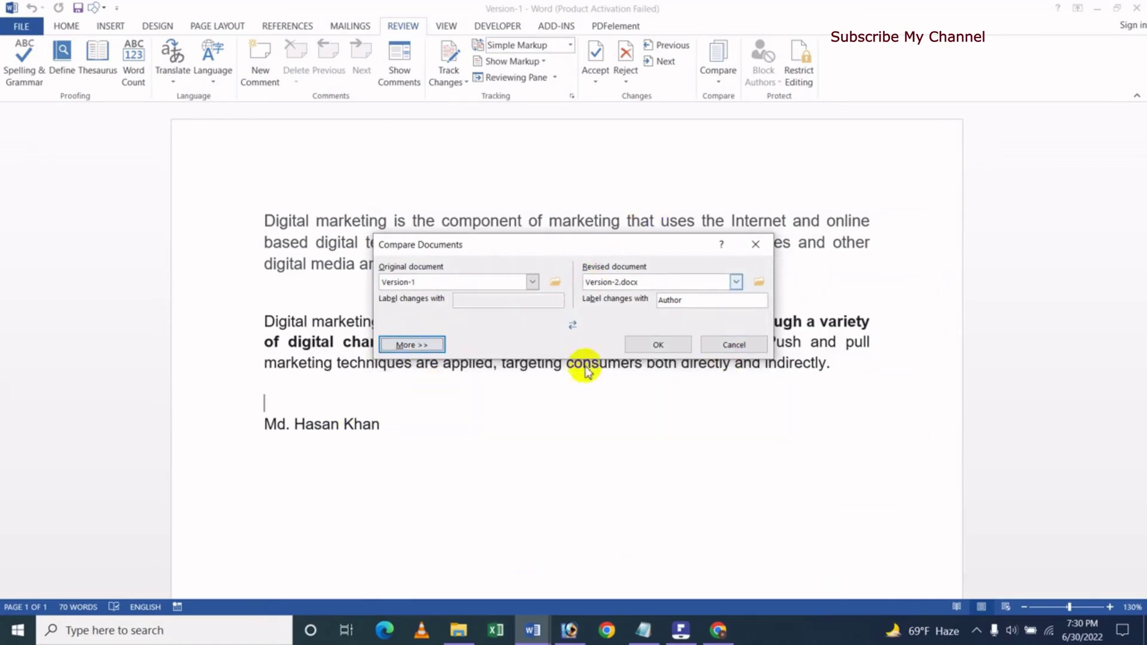
Run the Word comparison of Version-1 and Version-2, then review the changed paragraph and inserted author name.
click(659, 346)
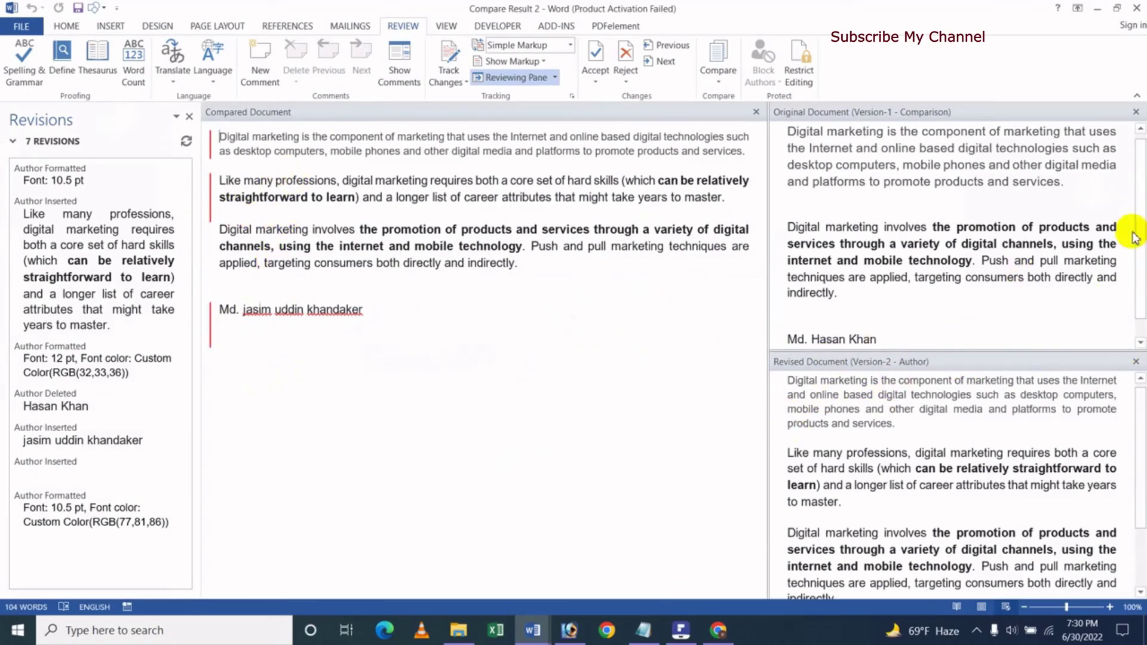
drag(1136, 238, 1135, 232)
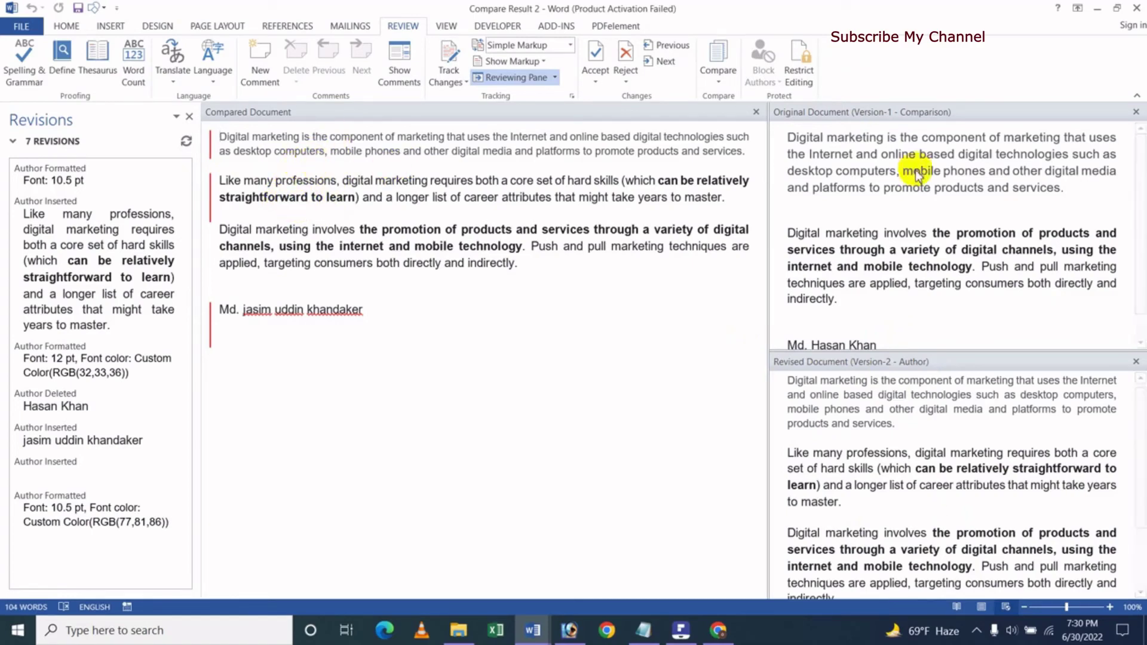
triple_click(219, 239)
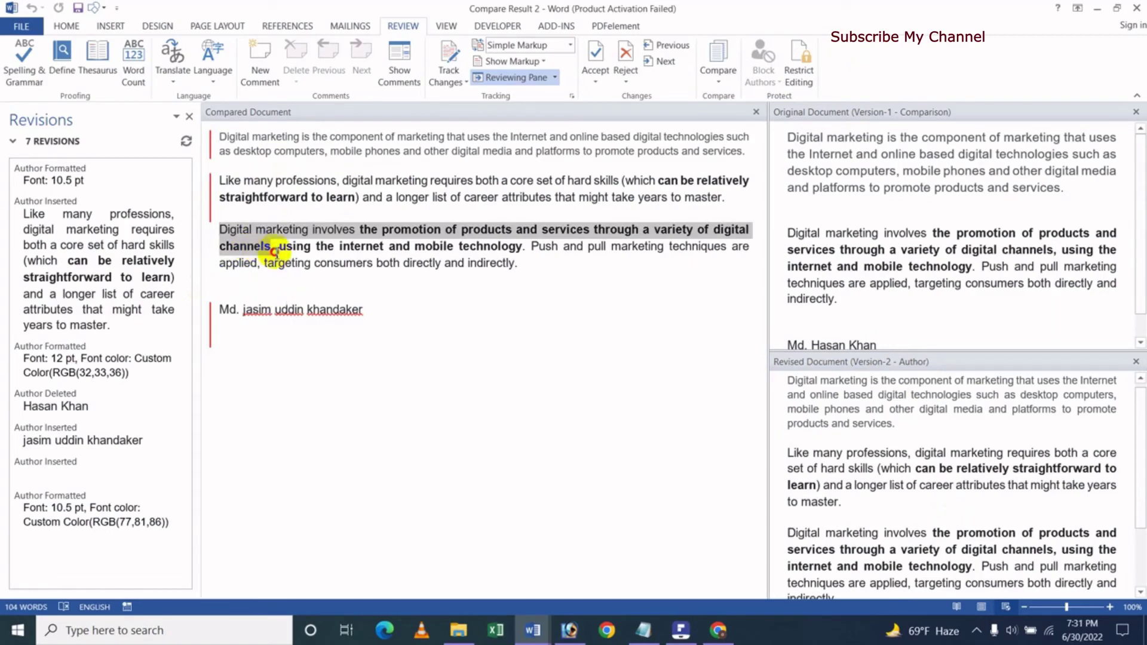
click(486, 263)
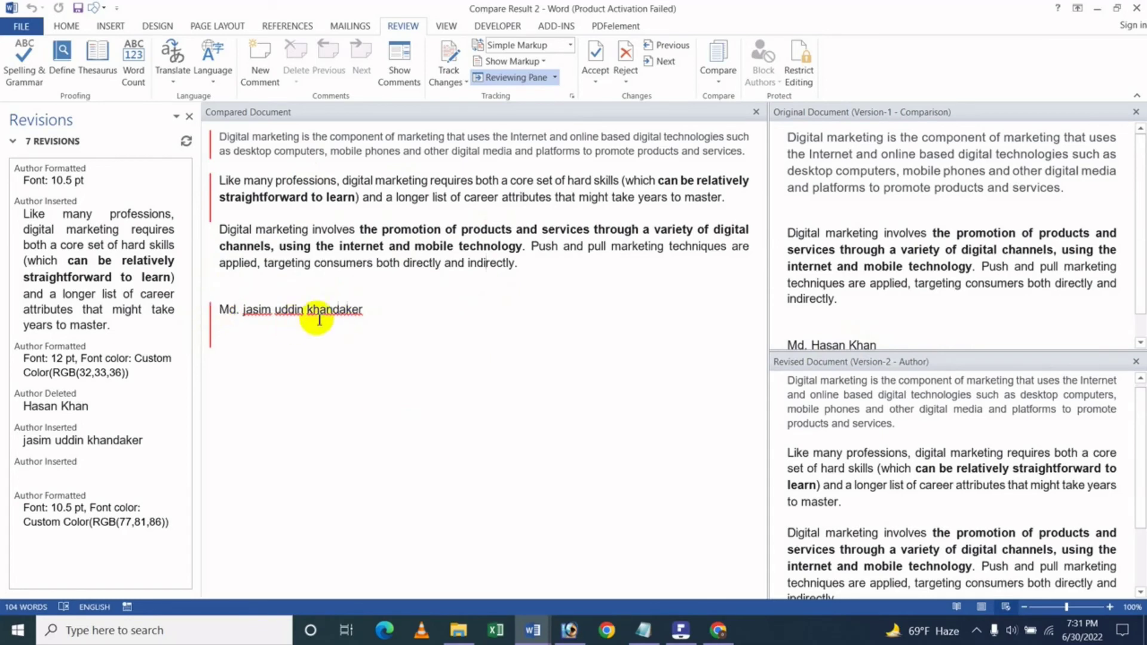
drag(241, 311, 366, 309)
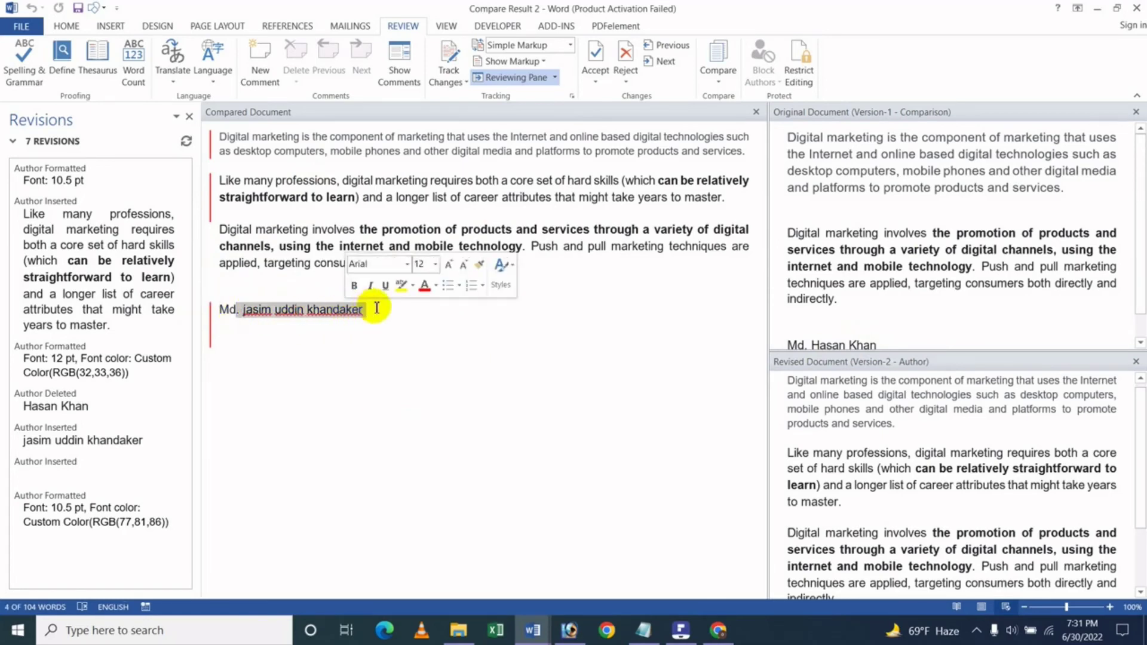
click(563, 337)
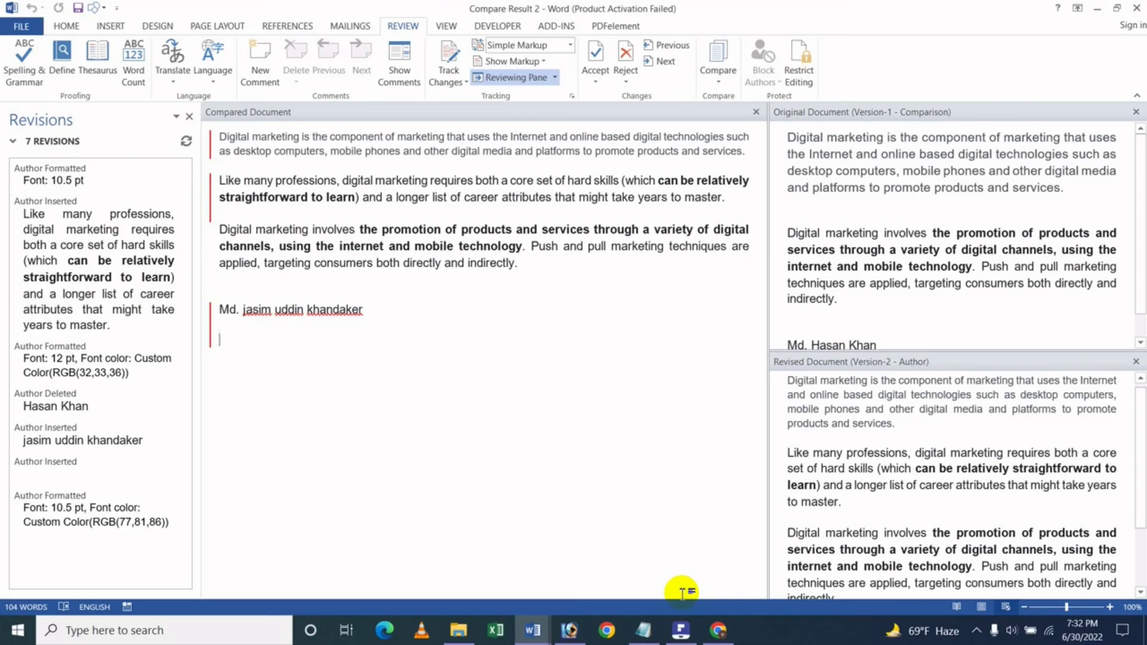
Return to Chrome and bring up the JK Update Technology channel's videos on YouTube.
click(721, 630)
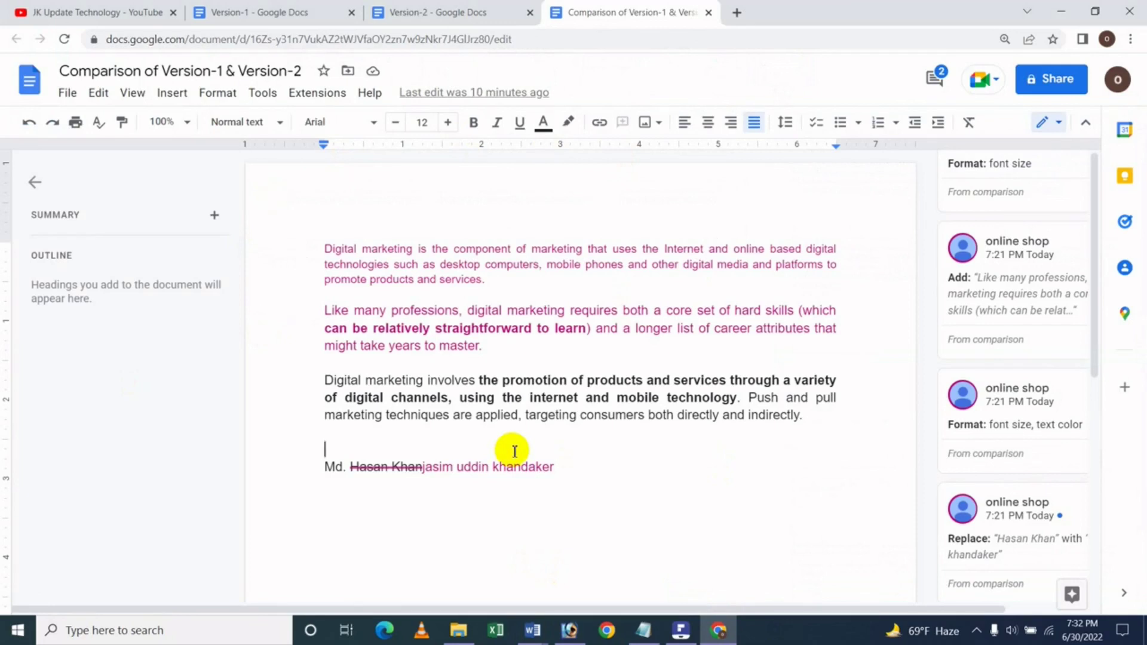
click(47, 18)
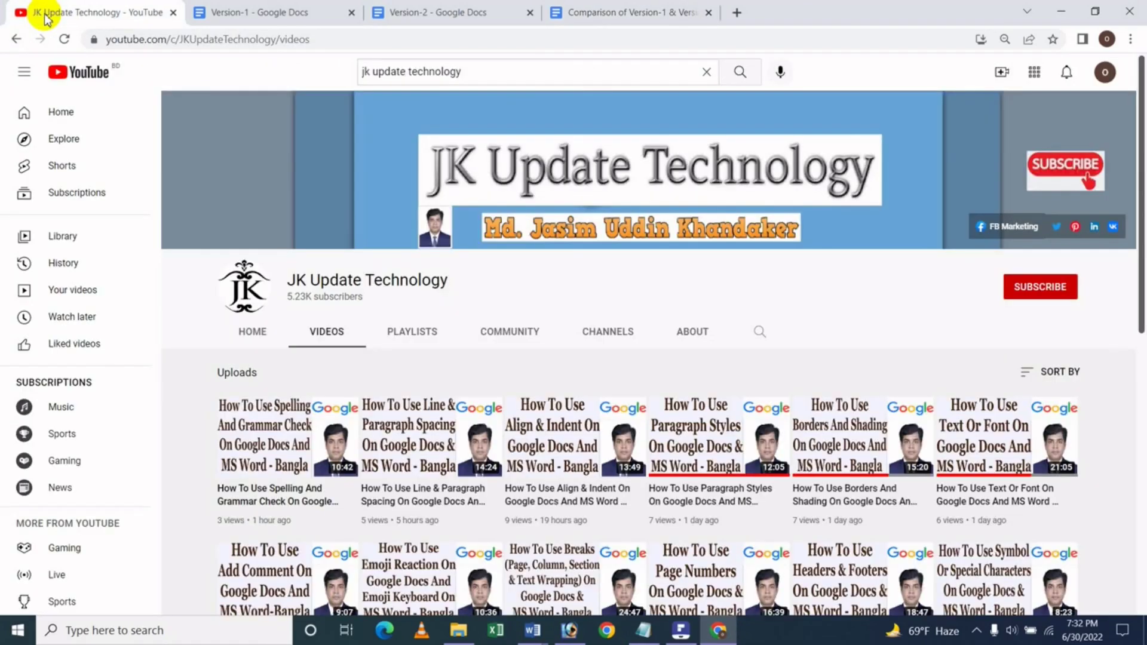